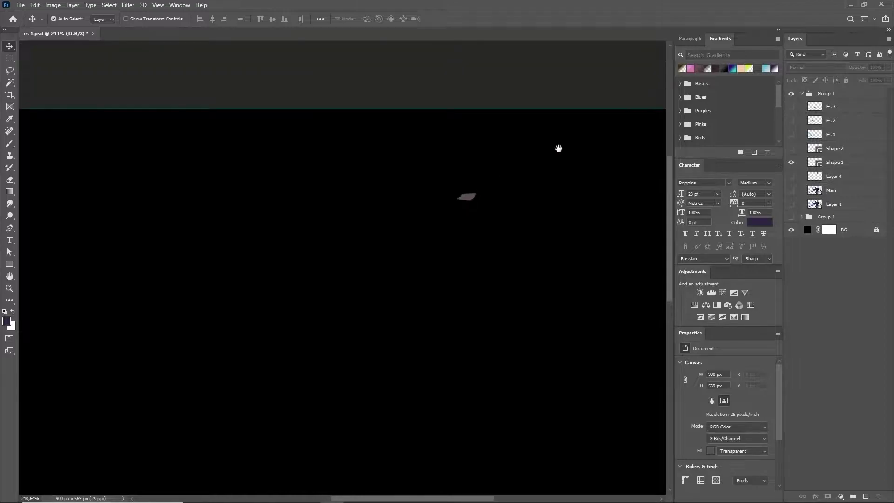
# Show the head on Layer 4, and hide it again along with the Shape 1 and Shape 2 layers.
pyautogui.click(791, 175)
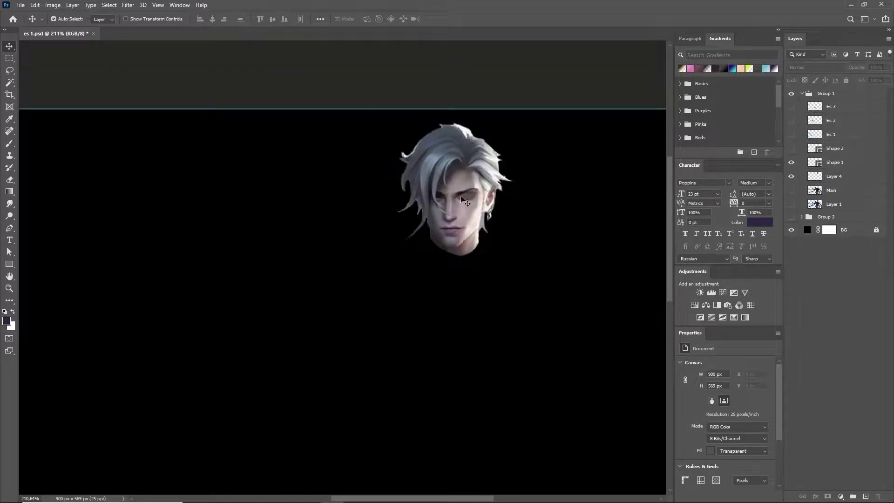
pyautogui.click(791, 148)
pyautogui.click(791, 176)
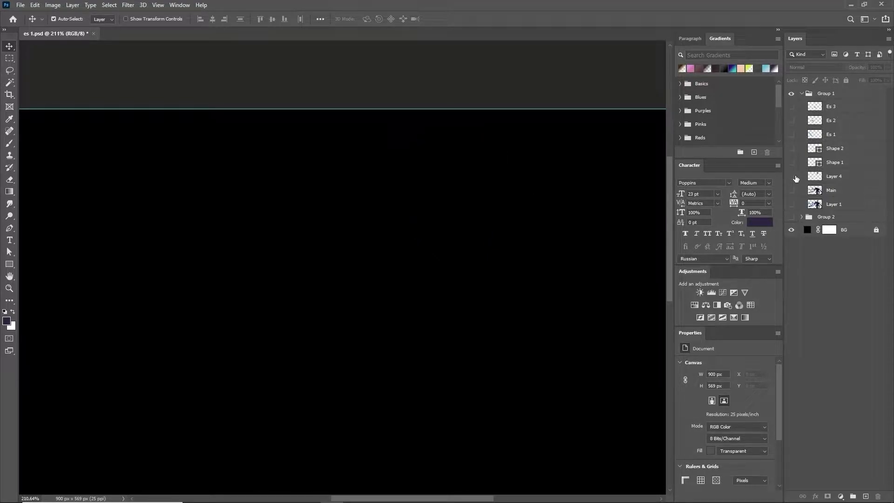
# Show the three crystal shard layers Es 1, Es 2 and Es 3 in Group 1.
pyautogui.click(791, 134)
pyautogui.scroll(-5, 399, 294)
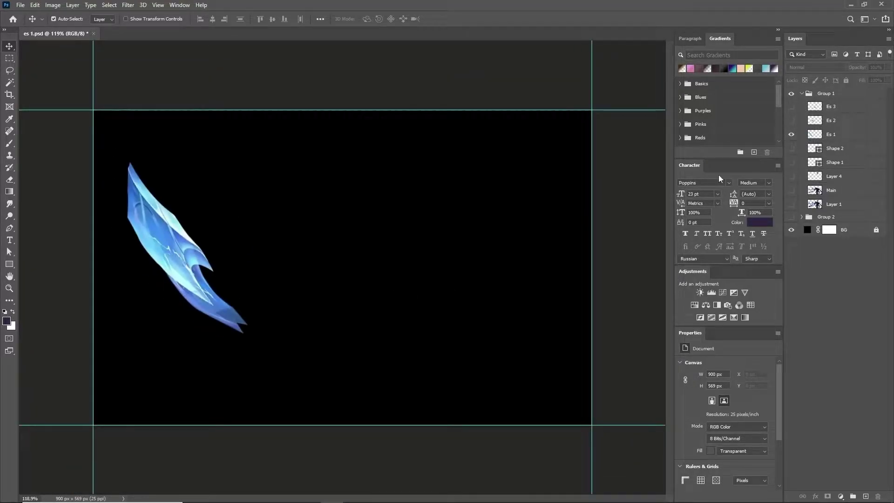
pyautogui.click(791, 120)
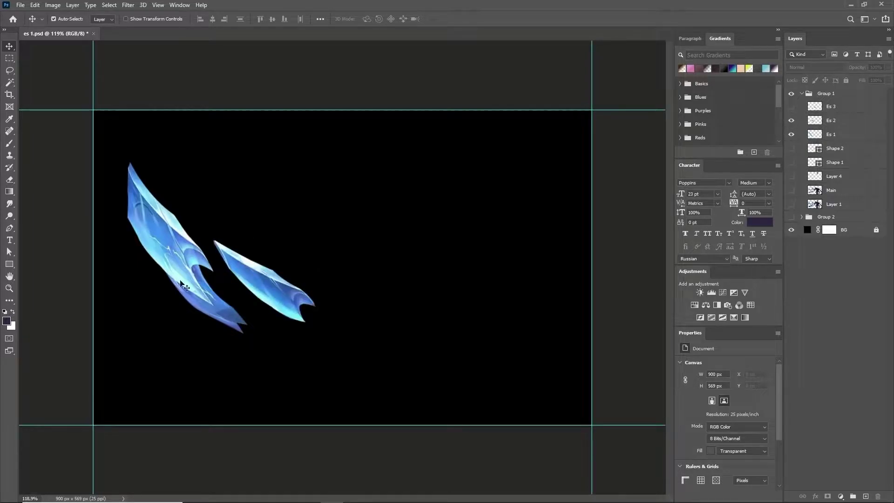
pyautogui.click(791, 106)
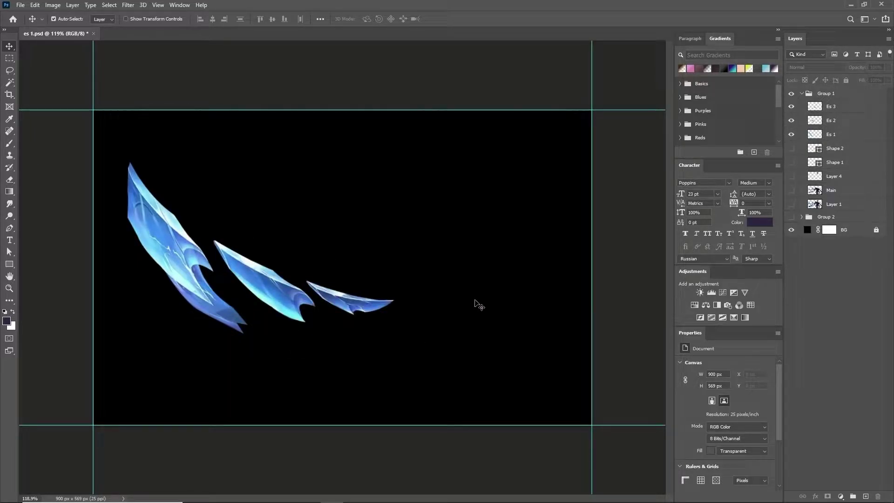
# Toggle the full character on Layer 1 to compare it with the shards, leaving the layer shown.
pyautogui.click(791, 205)
pyautogui.click(791, 205)
pyautogui.click(791, 204)
pyautogui.click(791, 204)
pyautogui.click(791, 205)
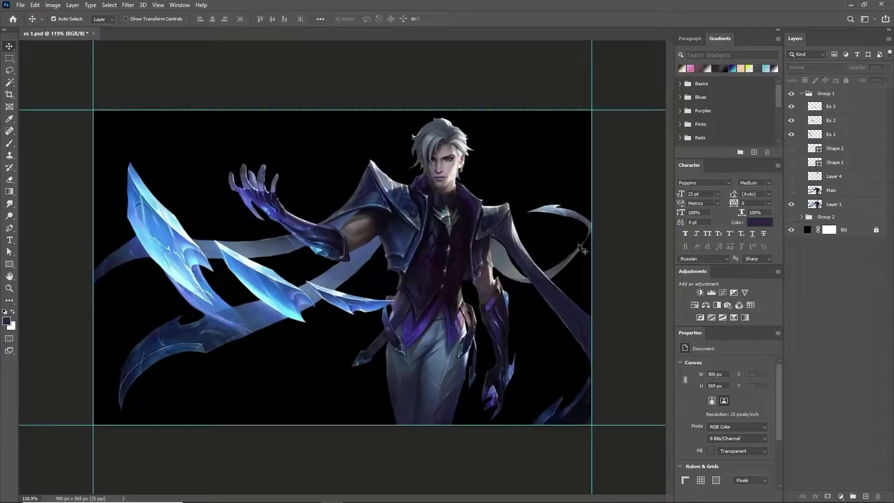
# Try moving the separate crystal shards away from the character and undo the moves.
pyautogui.moveTo(346, 302); pyautogui.dragTo(152, 388)
pyautogui.moveTo(255, 320); pyautogui.dragTo(256, 357)
pyautogui.moveTo(345, 318)
pyautogui.mouseDown()
pyautogui.moveTo(345, 367)
pyautogui.moveTo(347, 303)
pyautogui.mouseUp()
pyautogui.hotkey('ctrl', 'z')
pyautogui.hotkey('ctrl', 'z')
pyautogui.hotkey('ctrl', 'z')
pyautogui.hotkey('ctrl', 'z')
pyautogui.hotkey('ctrl', 'z')
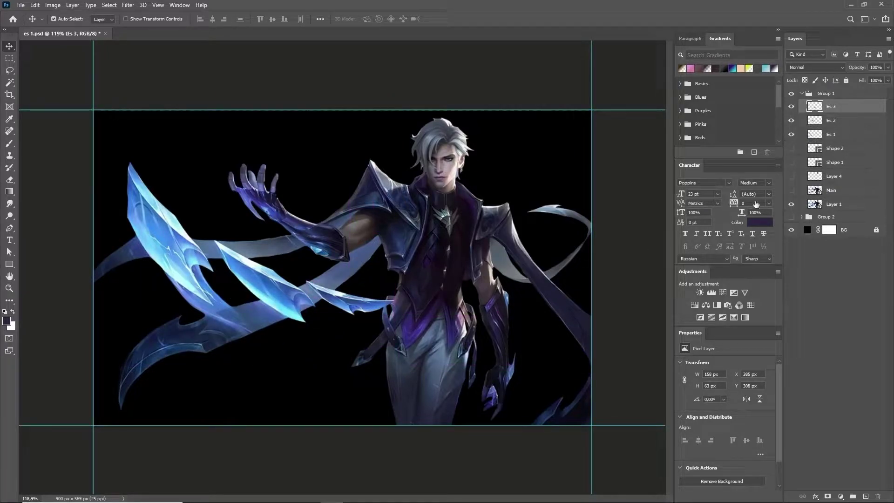
# Hide Layer 1 and the whole of Group 1, collapse that group, and show and expand Group 2.
pyautogui.click(791, 205)
pyautogui.click(790, 93)
pyautogui.click(801, 93)
pyautogui.click(791, 106)
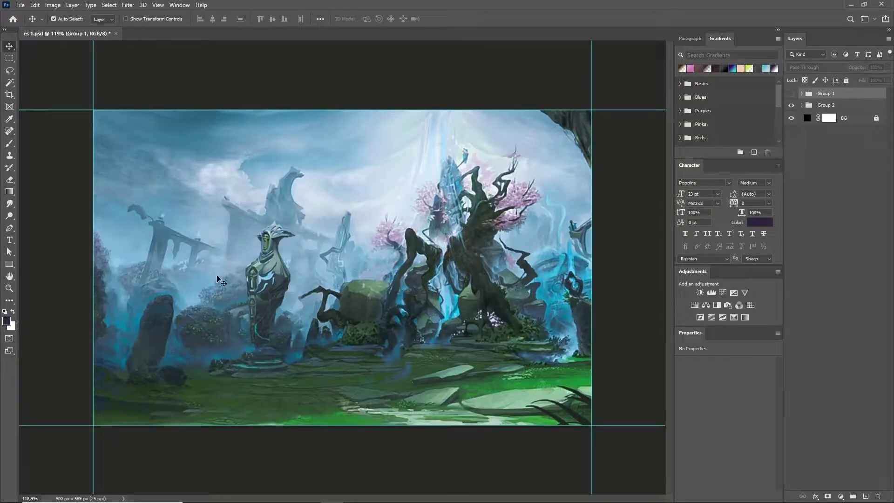
pyautogui.click(801, 107)
pyautogui.click(801, 105)
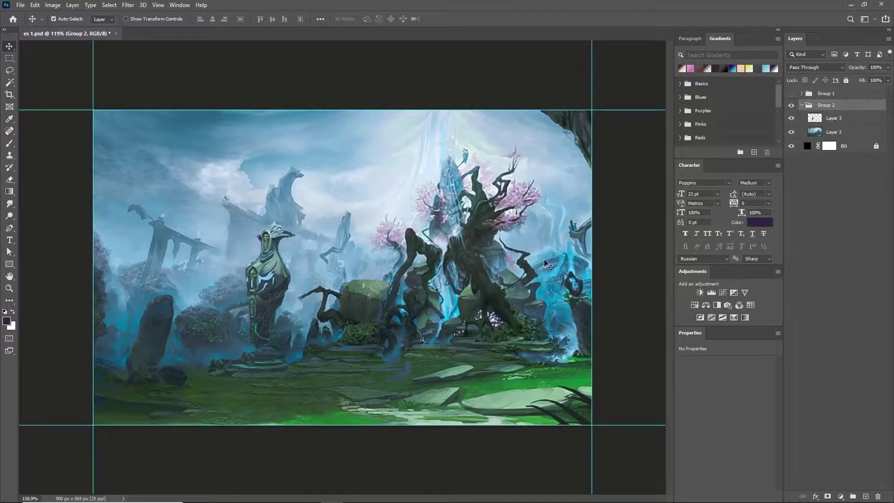
# Try moving the hooded statue on Layer 3, alone and together with background Layer 2, and undo the moves.
pyautogui.moveTo(267, 256); pyautogui.dragTo(268, 181)
pyautogui.hotkey('ctrl', 'z')
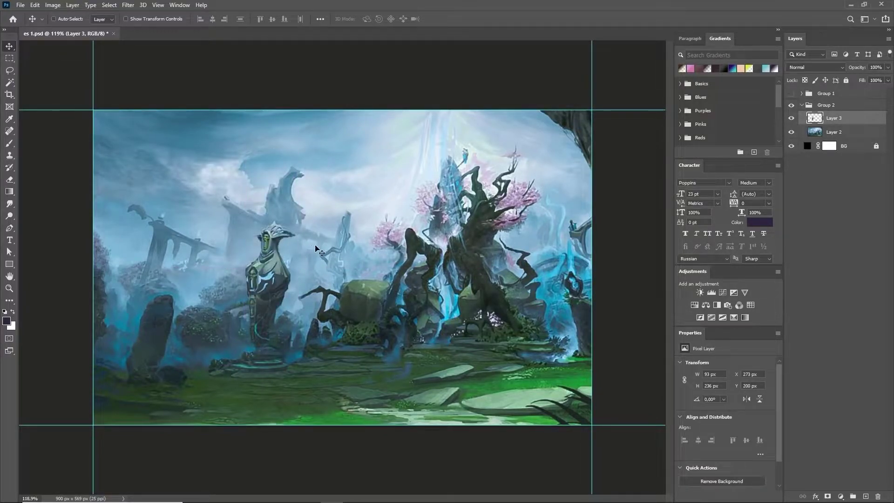
pyautogui.moveTo(269, 299)
pyautogui.mouseDown()
pyautogui.moveTo(325, 283)
pyautogui.moveTo(191, 307)
pyautogui.moveTo(254, 219)
pyautogui.moveTo(293, 269)
pyautogui.moveTo(280, 305)
pyautogui.mouseUp()
pyautogui.keyDown('shift'); pyautogui.click(828, 132); pyautogui.keyUp('shift')
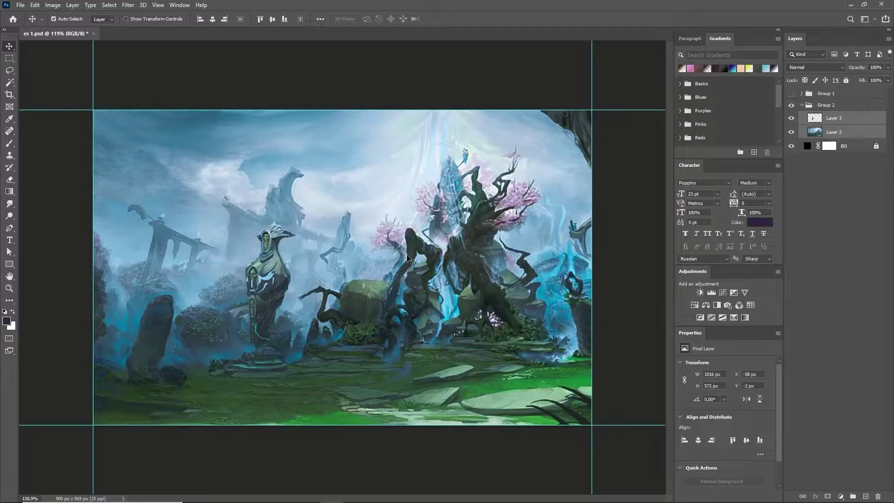
pyautogui.moveTo(267, 280); pyautogui.dragTo(317, 277)
pyautogui.click(856, 120)
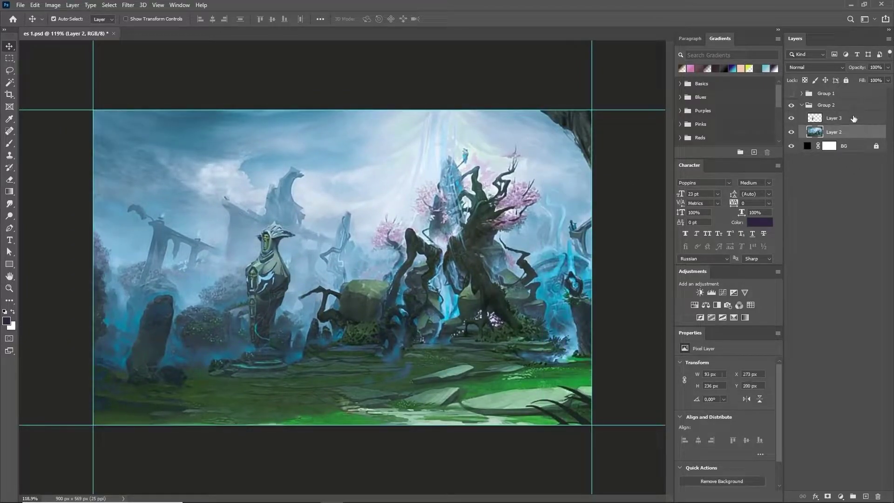
# Move the statue over to the tree roots, inspect the background behind it, and return it to its pedestal.
pyautogui.moveTo(249, 287); pyautogui.dragTo(365, 277)
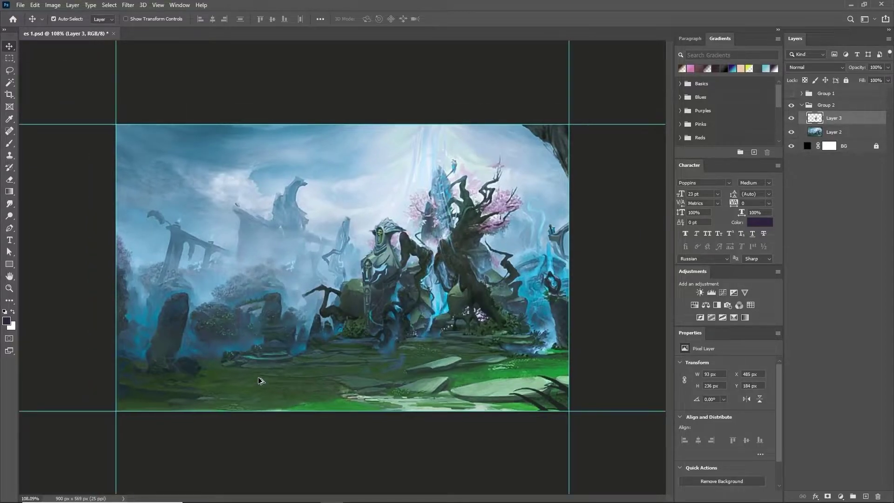
pyautogui.scroll(4, 274, 314)
pyautogui.scroll(-5, 280, 359)
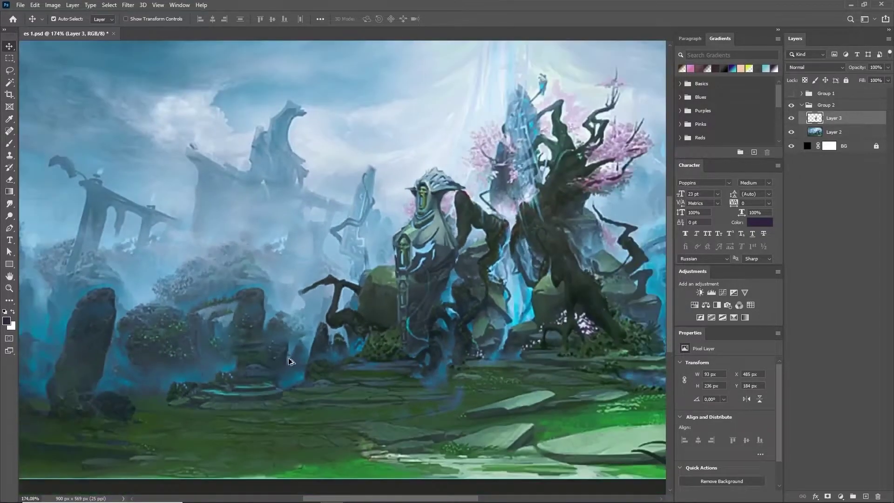
pyautogui.scroll(2, 276, 352)
pyautogui.moveTo(405, 261); pyautogui.dragTo(263, 272)
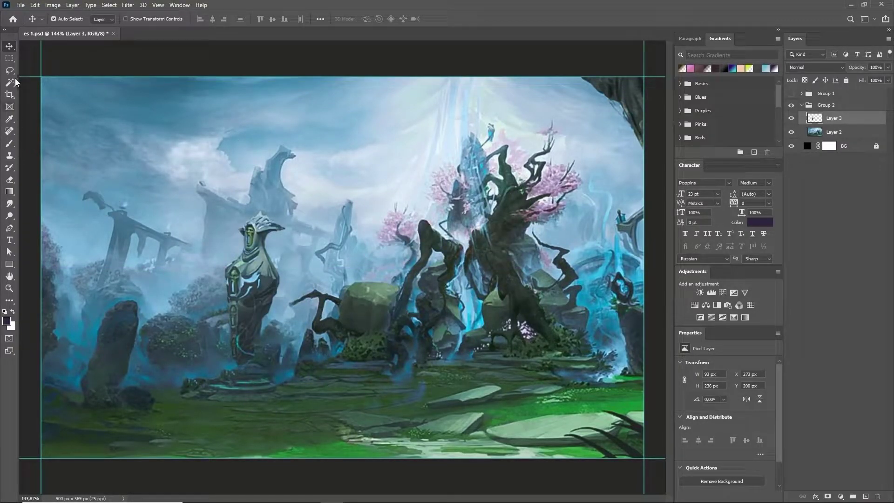
# Select the bridge's curved tip with a 46 x 56 px rectangular marquee and try to fill it on Layer 3.
pyautogui.click(9, 58)
pyautogui.moveTo(81, 185); pyautogui.dragTo(112, 222)
pyautogui.rightClick(98, 208)
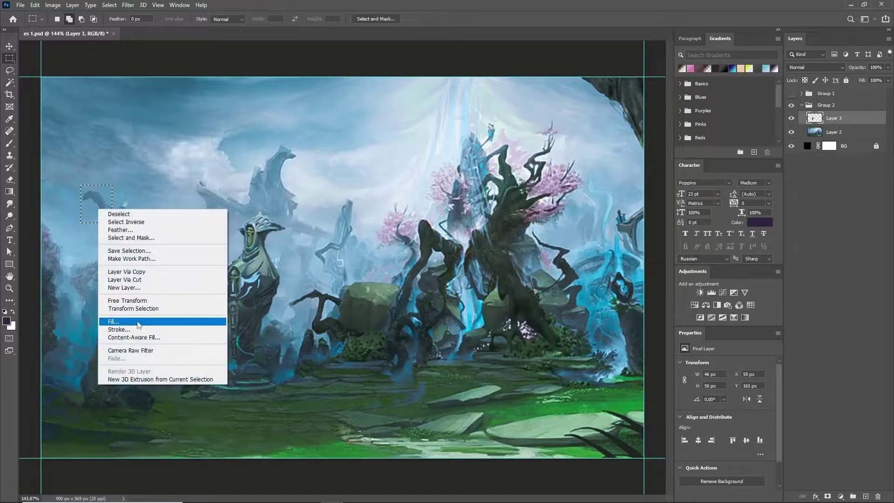
pyautogui.click(138, 323)
pyautogui.press('Return')
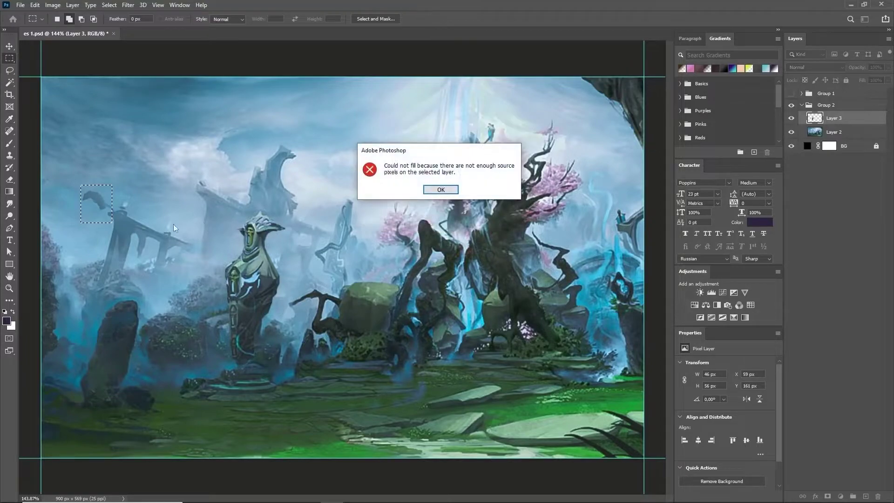
pyautogui.click(445, 189)
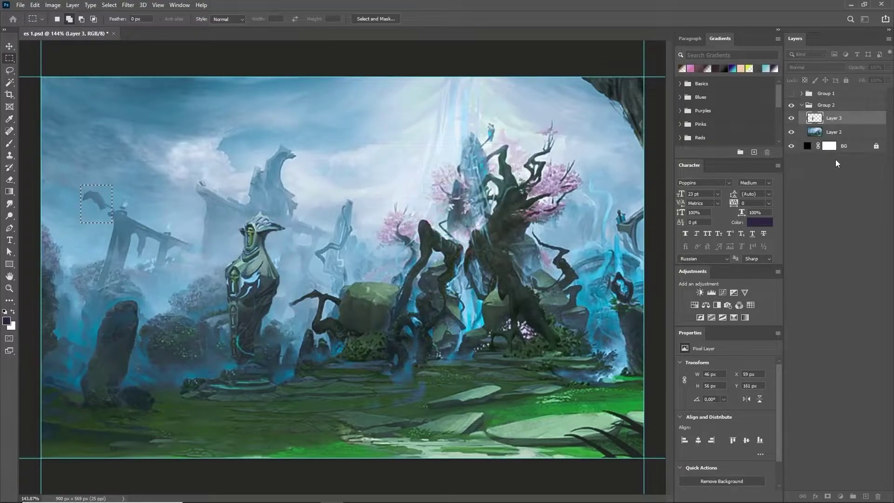
# Fill the selected curved tip on Layer 2 to remove it from the sky, and clear the selection.
pyautogui.click(831, 133)
pyautogui.rightClick(111, 208)
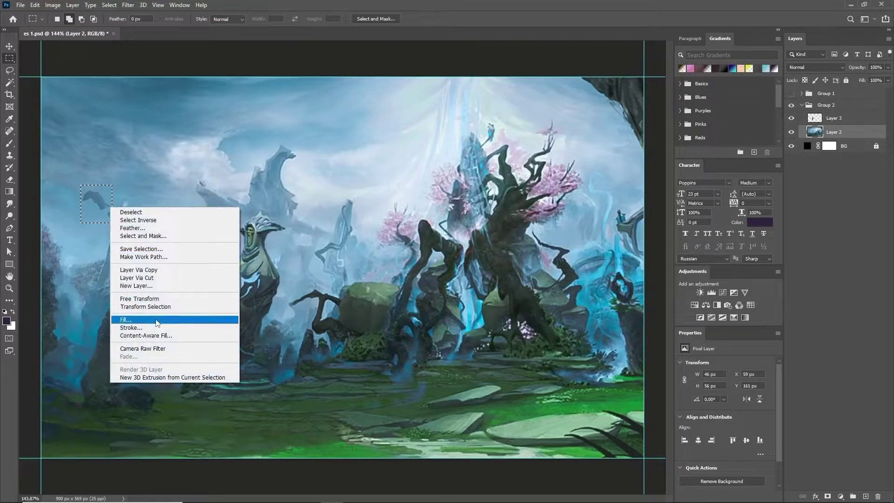
pyautogui.click(137, 319)
pyautogui.click(504, 138)
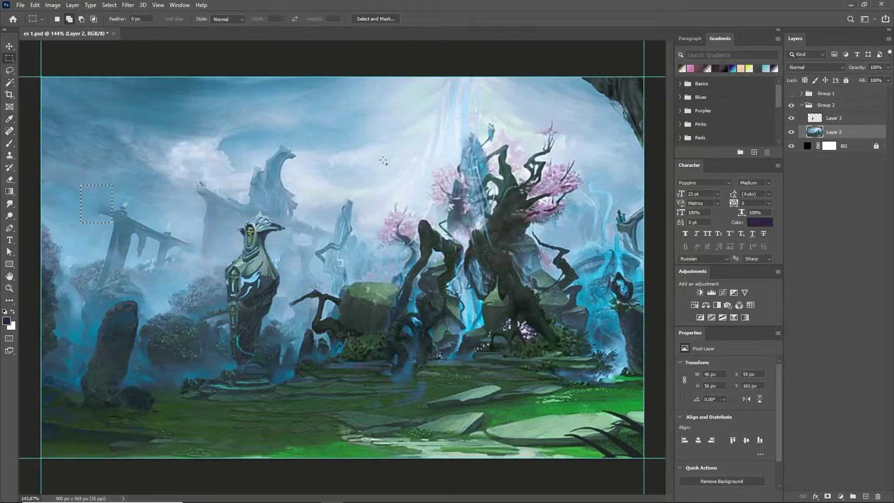
pyautogui.hotkey('ctrl', 'd')
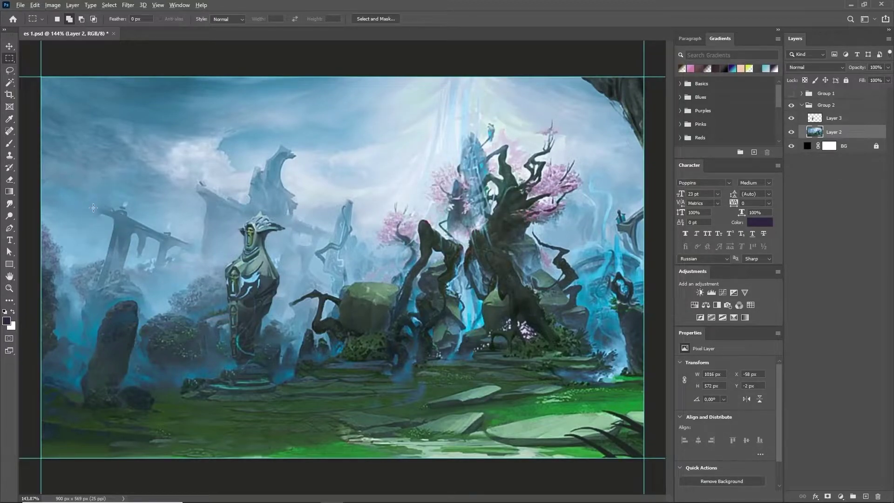
pyautogui.scroll(5, 106, 206)
pyautogui.scroll(-5, 141, 215)
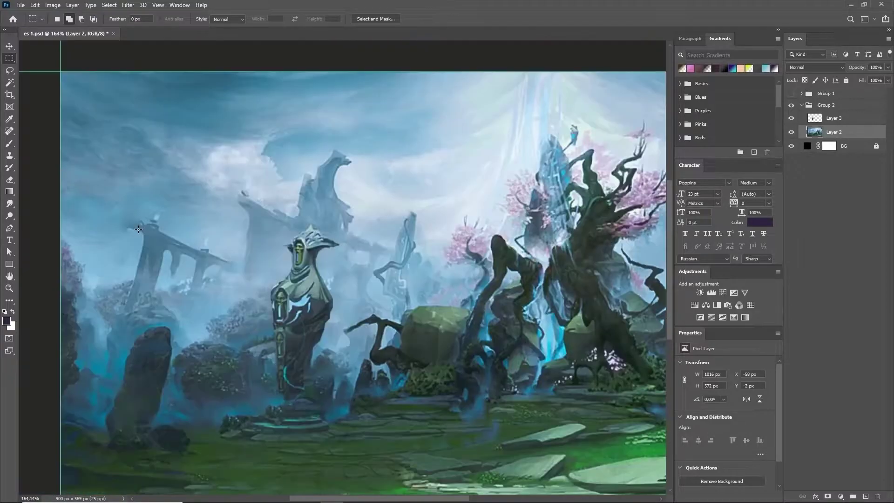
# Undo the fill on the bridge's curved tip, clear the selection, and look over the rest of the background.
pyautogui.moveTo(142, 238); pyautogui.dragTo(105, 195)
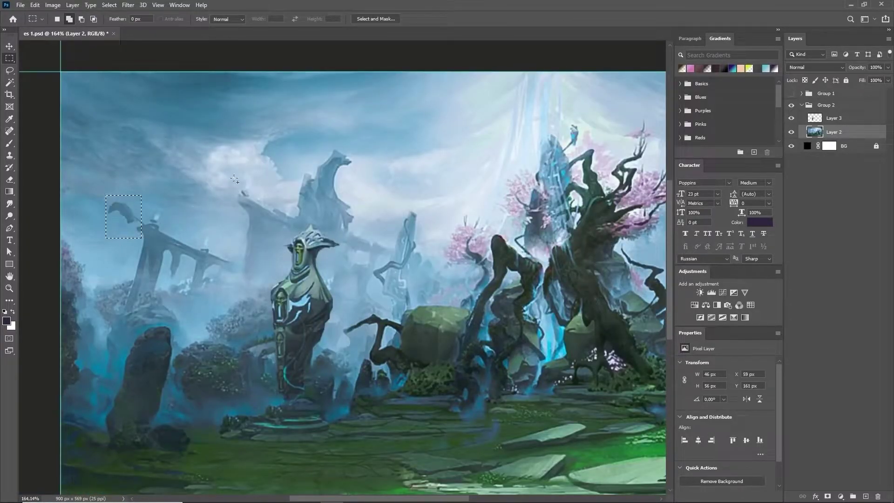
pyautogui.hotkey('ctrl', 'd')
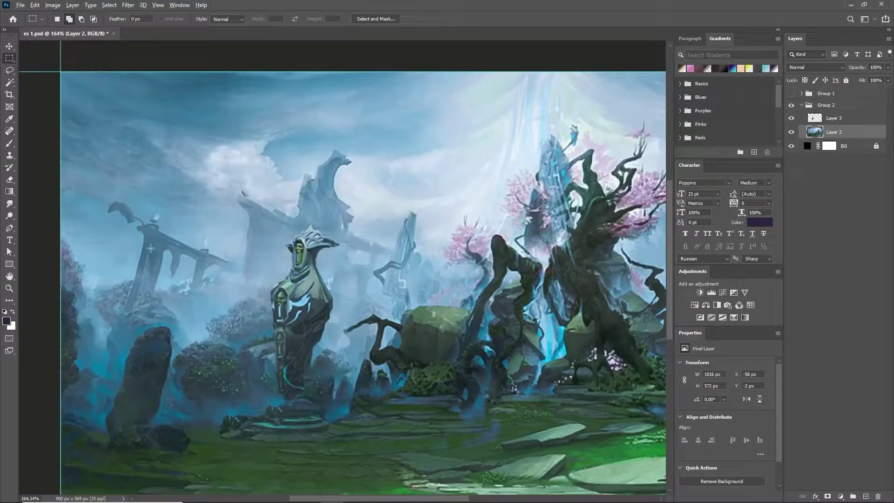
pyautogui.hscroll(5, 279, 242)
pyautogui.scroll(-2, 280, 241)
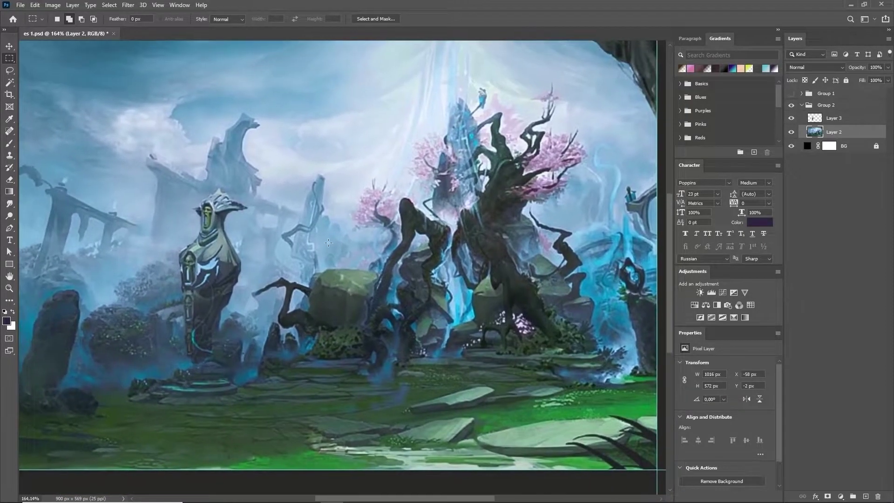
pyautogui.scroll(-3, 328, 243)
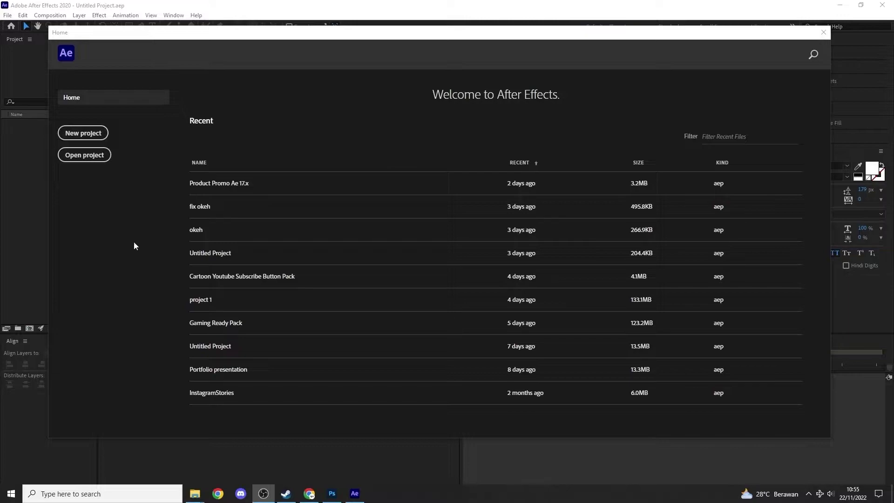
# Switch to After Effects, start a new project, and dock the Animation Composer 3 panel below the Character panel.
pyautogui.click(83, 132)
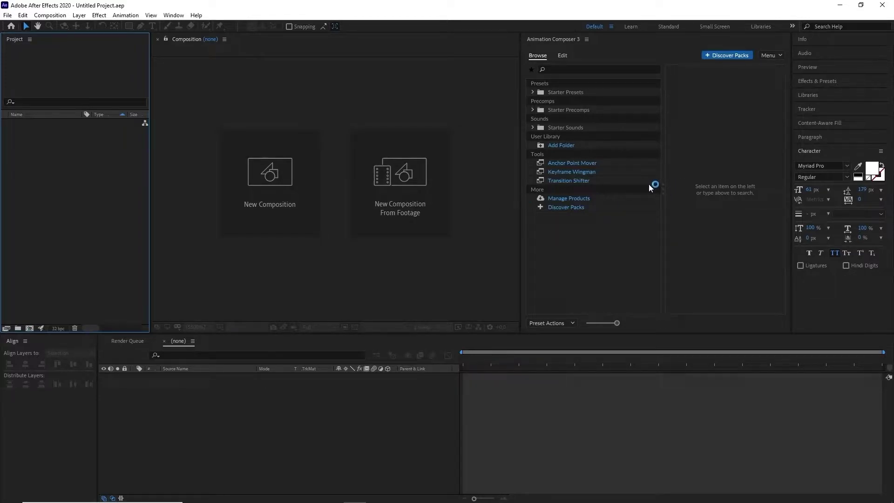
pyautogui.moveTo(564, 41); pyautogui.dragTo(840, 312)
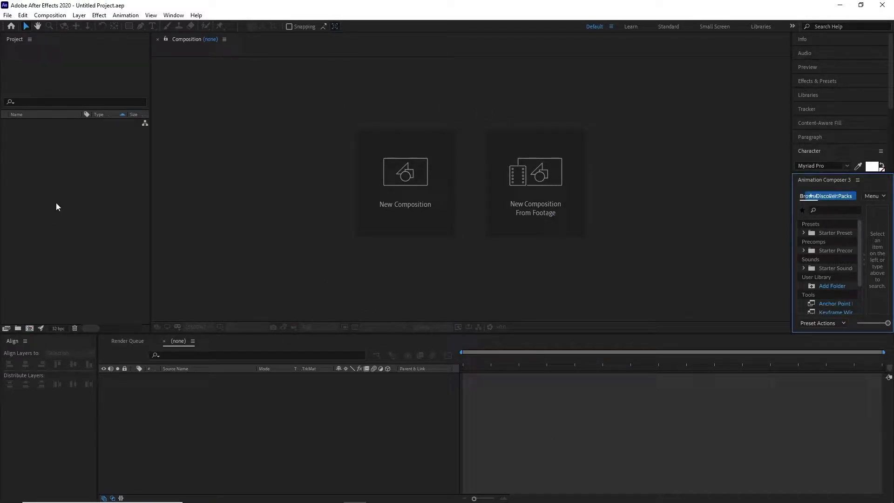
# Create a project folder named Asset 1.
pyautogui.click(18, 329)
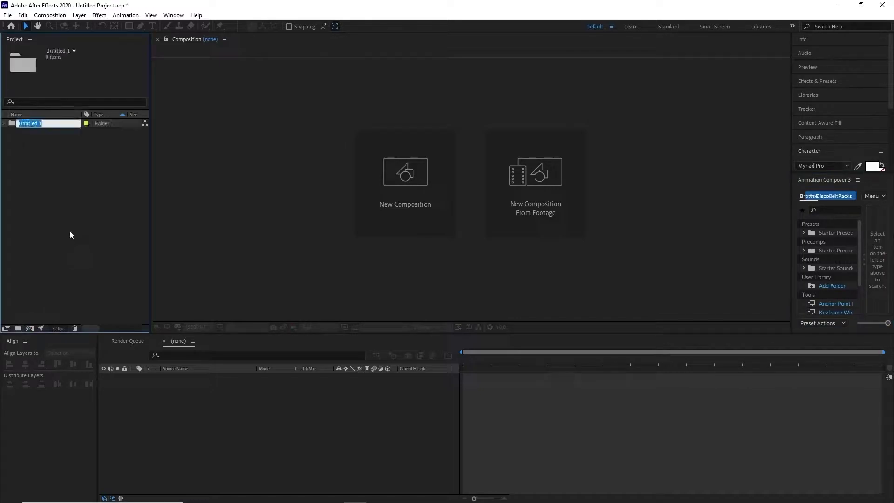
pyautogui.write('Asset')
pyautogui.press('Return')
# Create a second project folder named Asset 2 at the same level as Asset 1.
pyautogui.rightClick(40, 272)
pyautogui.click(34, 286)
pyautogui.click(17, 329)
pyautogui.write('as')
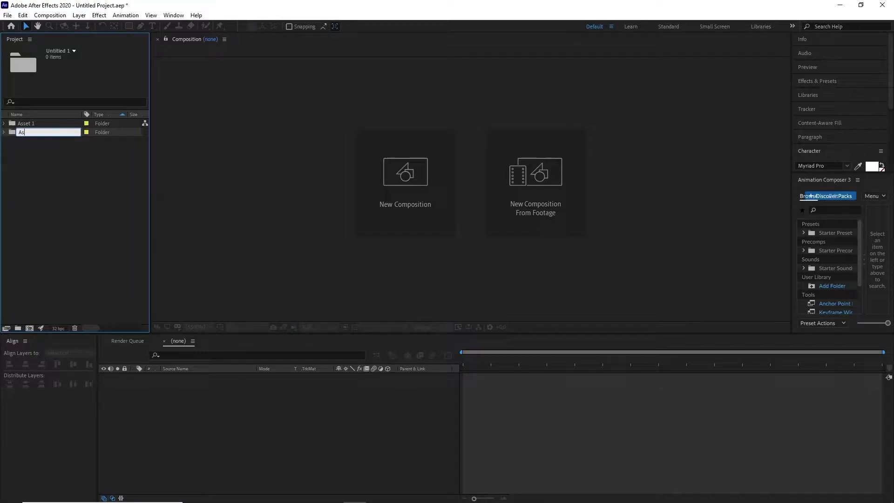
pyautogui.press('Return')
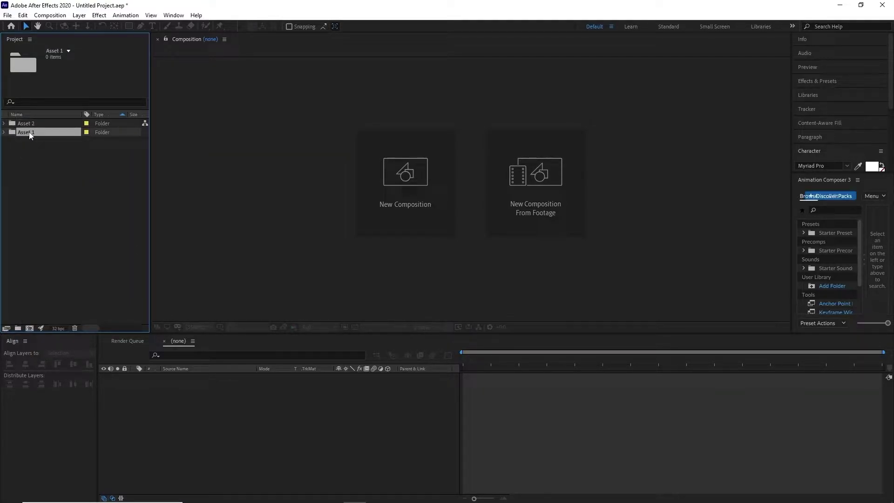
# Switch to File Explorer and go through the exported images in the TUT folder, from the shard, eye and head PNGs to bg.jpg.
pyautogui.hotkey('alt', 'Tab')
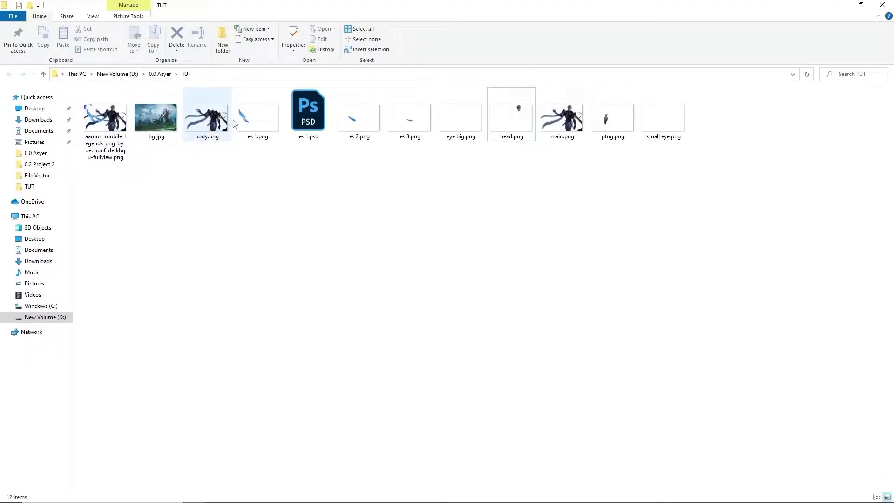
pyautogui.click(258, 126)
pyautogui.click(382, 123)
pyautogui.click(398, 123)
pyautogui.click(458, 121)
pyautogui.click(512, 122)
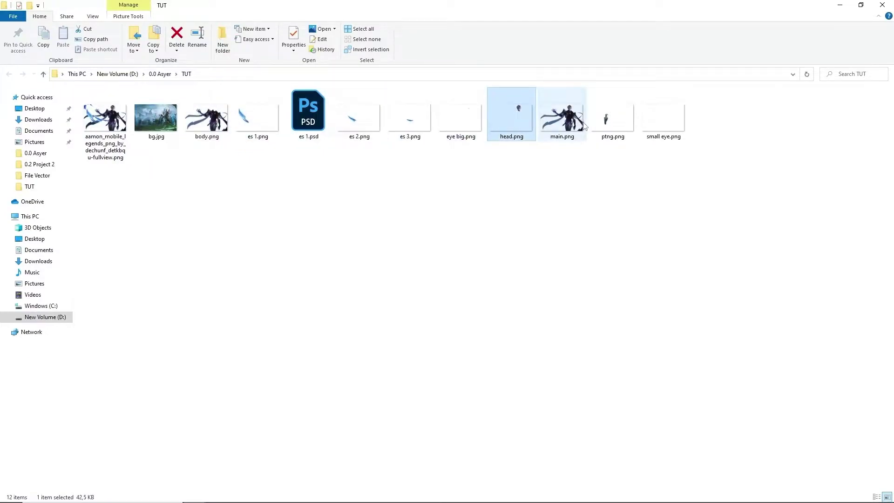
pyautogui.press('Right')
pyautogui.press('Right')
pyautogui.press('Right')
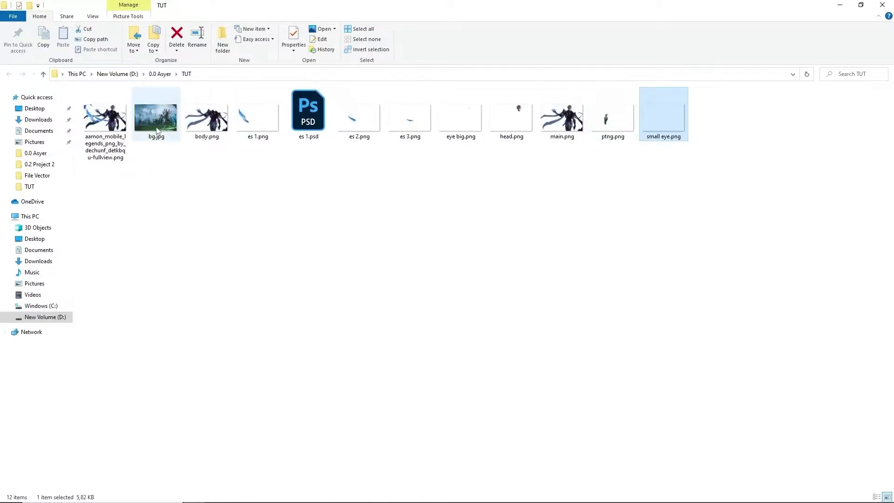
pyautogui.click(135, 130)
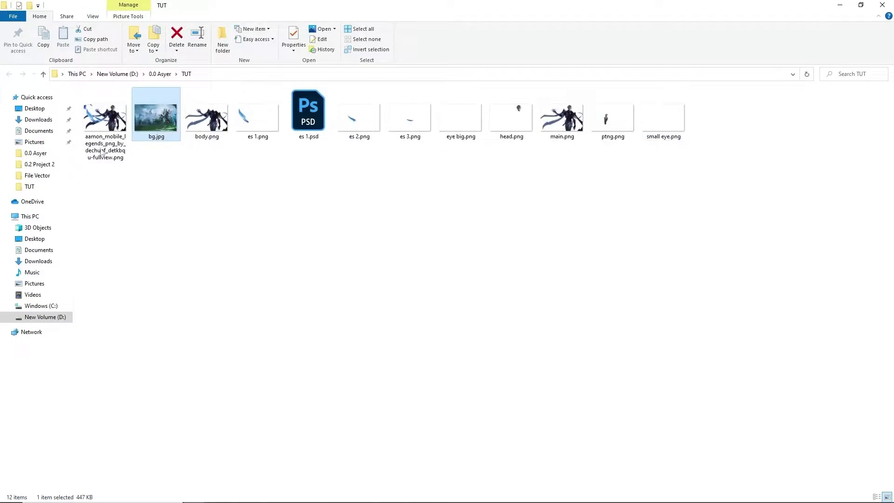
# Import bg.jpg and ptng.png from the TUT folder into the Asset 1 folder of the After Effects project.
pyautogui.keyDown('ctrl'); pyautogui.click(625, 123); pyautogui.keyUp('ctrl')
pyautogui.moveTo(156, 116); pyautogui.dragTo(43, 128)
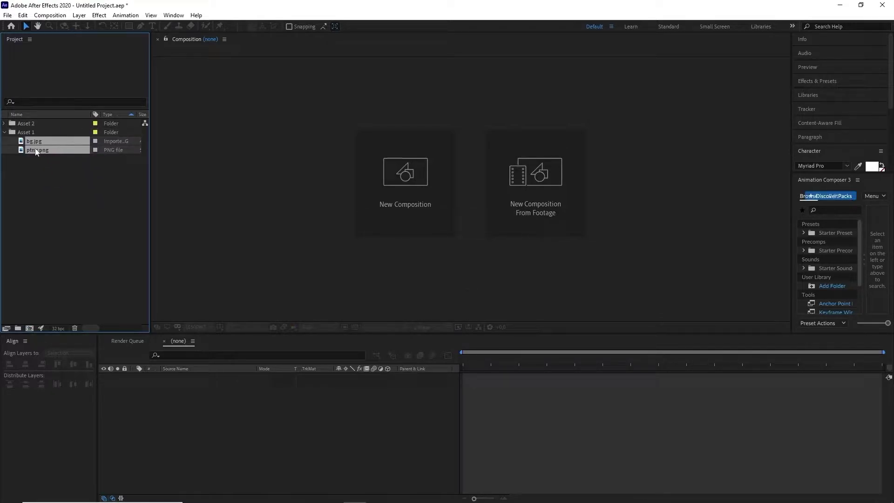
pyautogui.click(6, 132)
# Import body.png, es 1.png, es 2.png, es 3.png, eye big.png, head.png and small eye.png from the TUT folder into the Asset 2 project folder.
pyautogui.hotkey('alt', 'Tab')
pyautogui.keyDown('ctrl'); pyautogui.click(258, 116); pyautogui.keyUp('ctrl')
pyautogui.keyDown('ctrl'); pyautogui.click(400, 122); pyautogui.keyUp('ctrl')
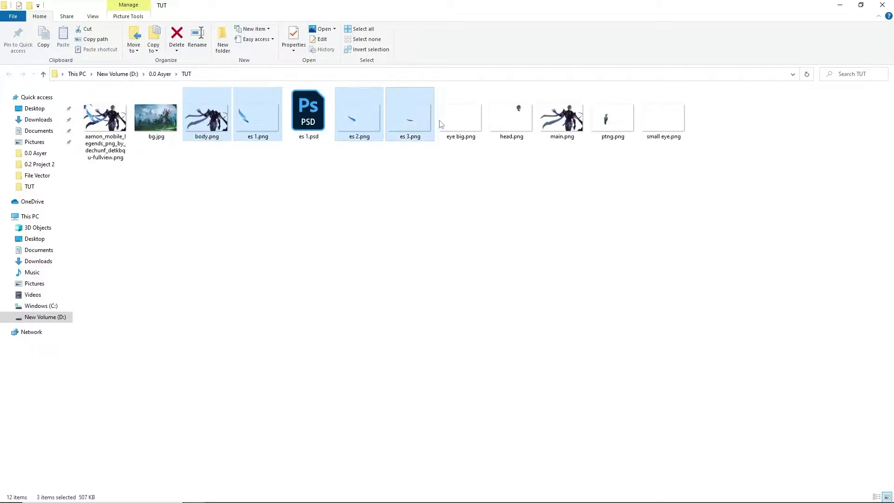
pyautogui.keyDown('ctrl'); pyautogui.click(458, 122); pyautogui.keyUp('ctrl')
pyautogui.keyDown('ctrl'); pyautogui.click(504, 121); pyautogui.keyUp('ctrl')
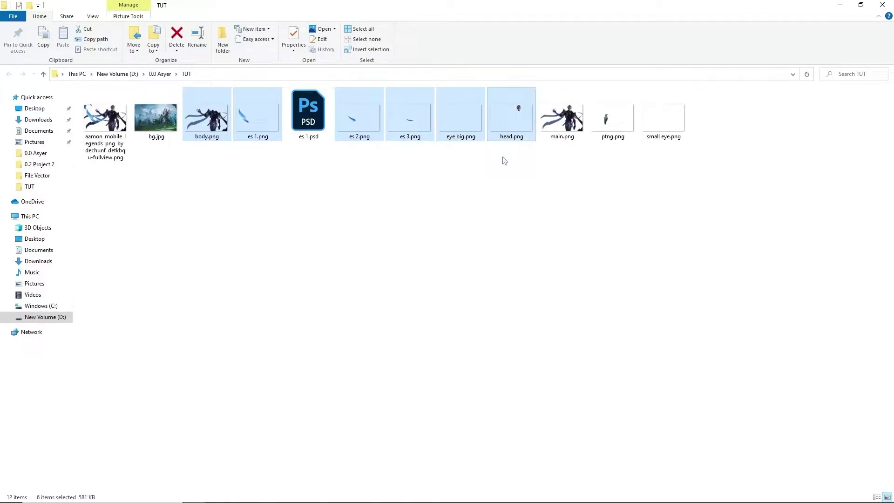
pyautogui.keyDown('ctrl'); pyautogui.click(663, 122); pyautogui.keyUp('ctrl')
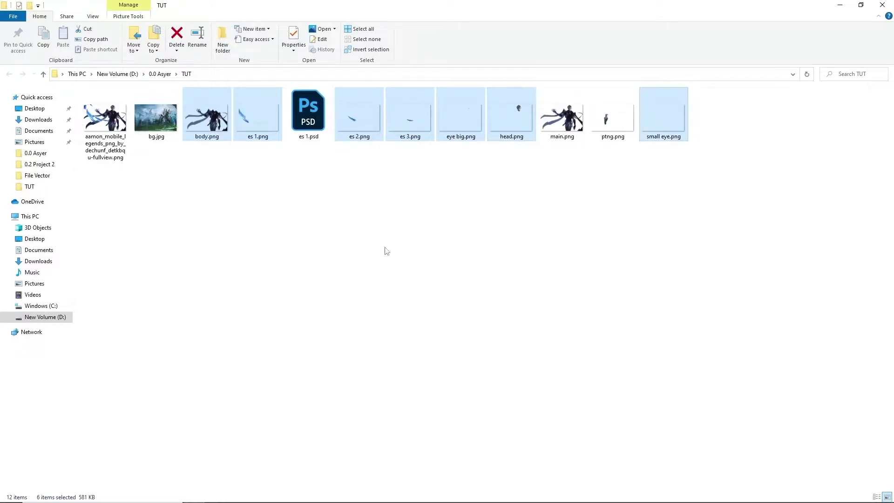
pyautogui.moveTo(402, 137); pyautogui.dragTo(133, 188)
pyautogui.hotkey('alt', 'Tab')
pyautogui.click(3, 124)
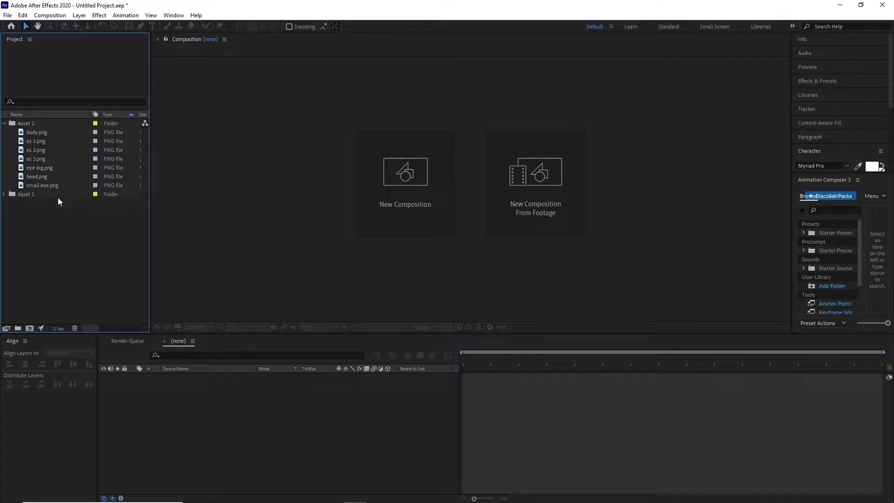
pyautogui.click(5, 124)
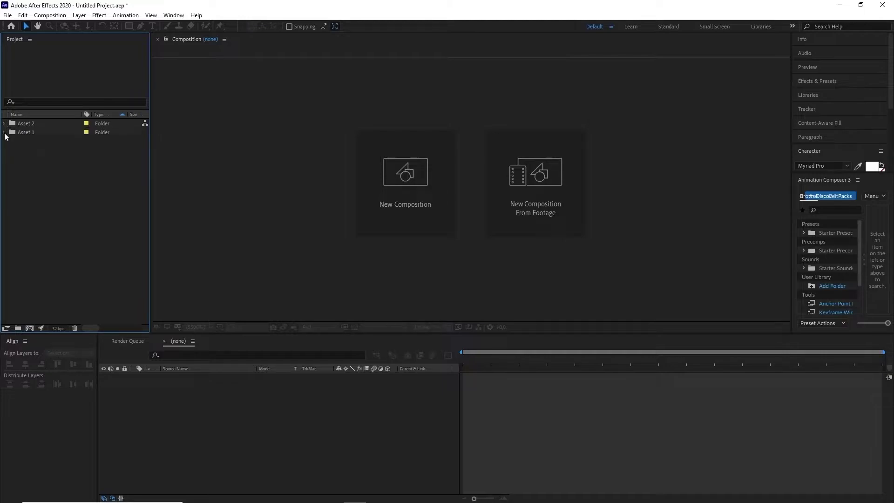
# Create a composition from bg.jpg and set its duration to 0:00:04:00.
pyautogui.click(33, 150)
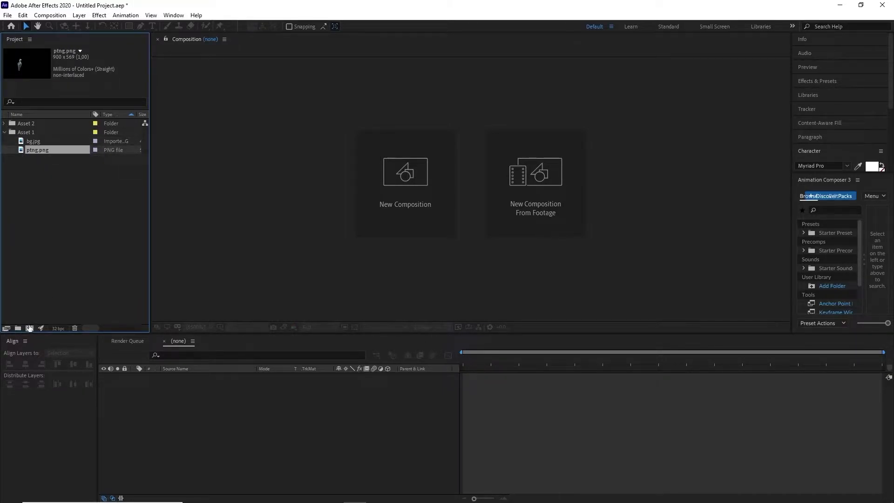
pyautogui.moveTo(45, 142); pyautogui.dragTo(30, 328)
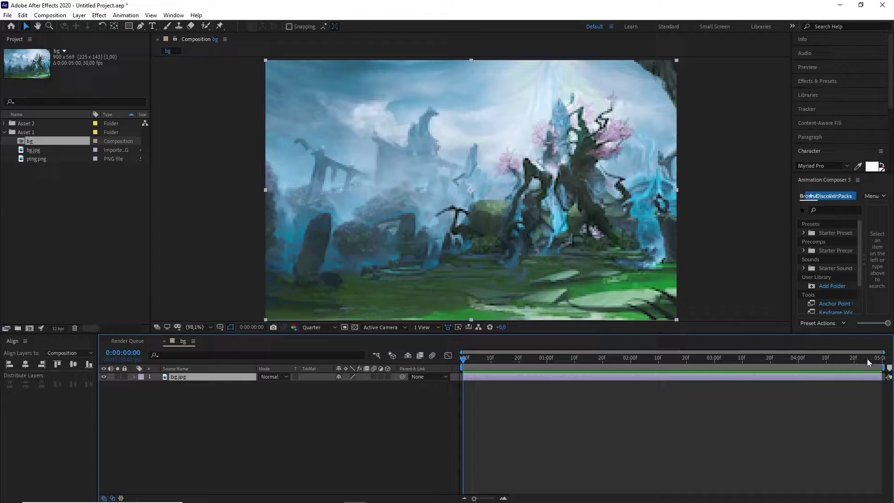
pyautogui.hotkey('ctrl', 'k')
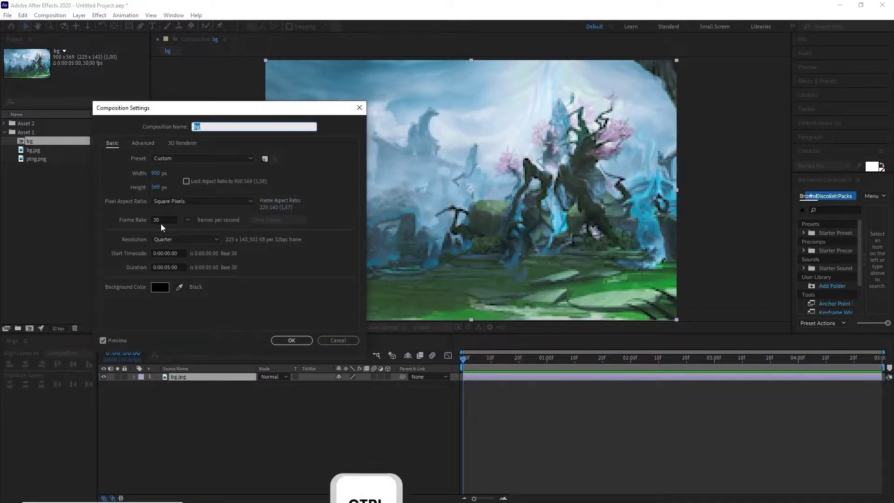
pyautogui.click(169, 267)
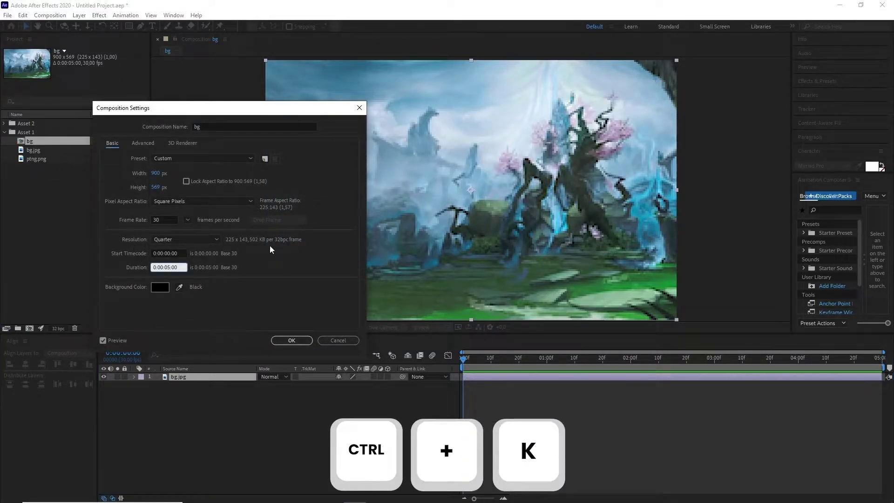
pyautogui.press('BackSpace')
pyautogui.write('4')
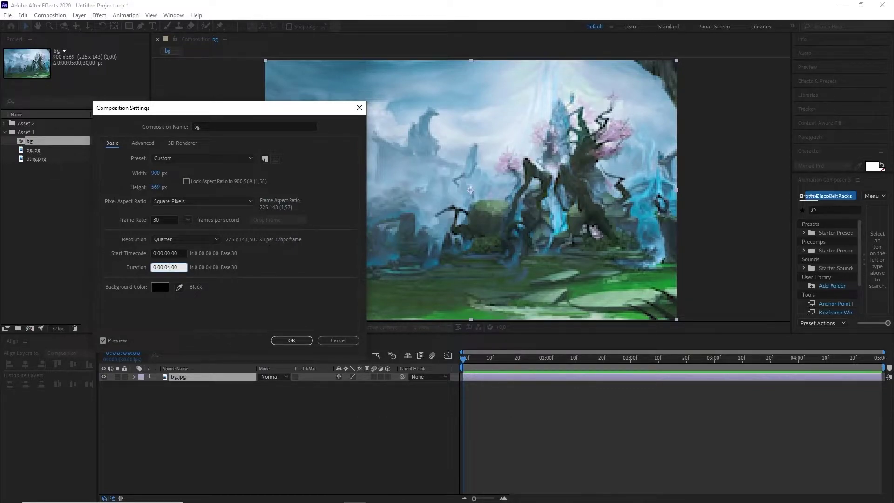
# Set the composition's background color to white (FFFFFF) and apply the composition settings.
pyautogui.click(166, 286)
pyautogui.moveTo(576, 220); pyautogui.dragTo(567, 179)
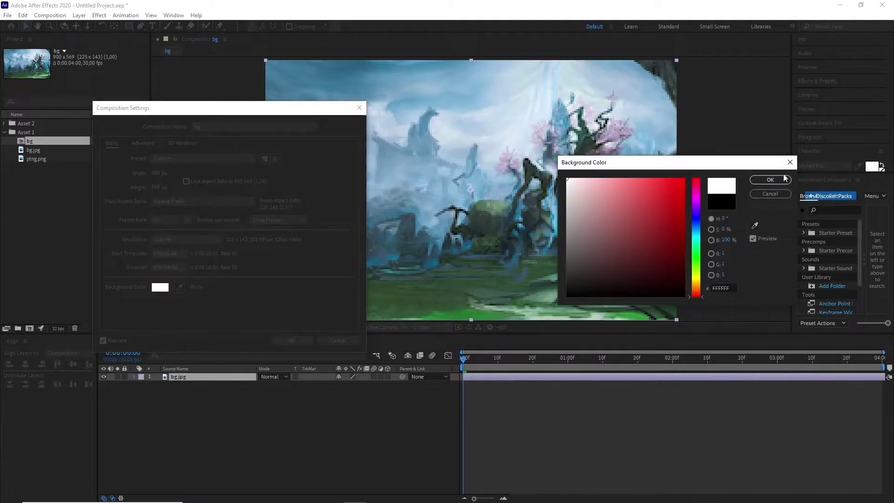
pyautogui.click(785, 179)
pyautogui.click(293, 341)
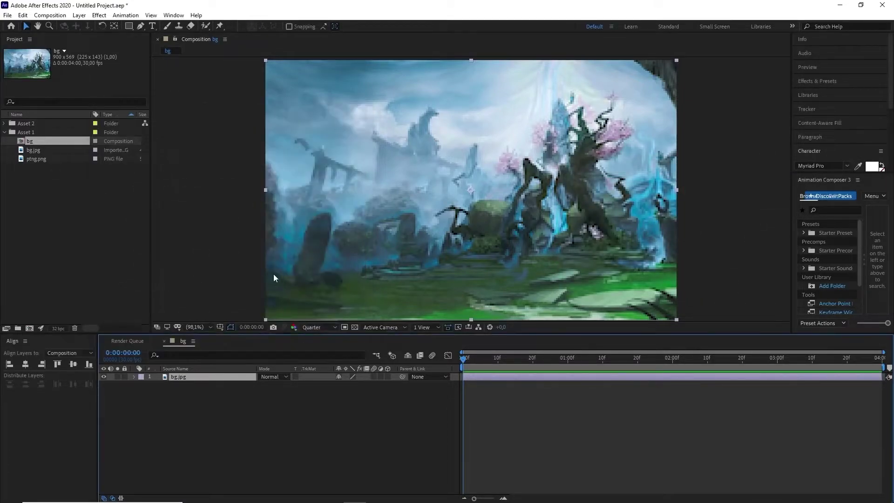
pyautogui.click(233, 419)
# Move the bg composition out of the Asset 1 folder and rename it TUT.
pyautogui.moveTo(29, 140); pyautogui.dragTo(16, 152)
pyautogui.click(4, 133)
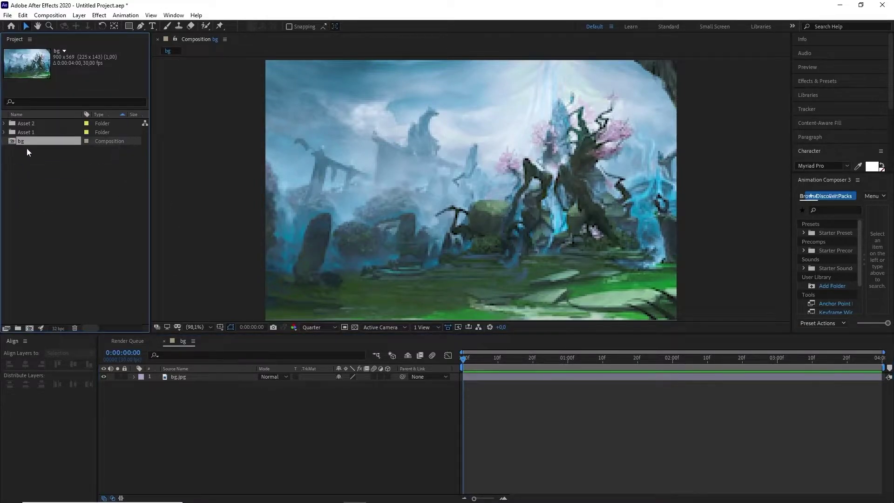
pyautogui.press('Return')
pyautogui.write('TUT')
pyautogui.press('Return')
# Set the composition's preview resolution to Full.
pyautogui.click(191, 377)
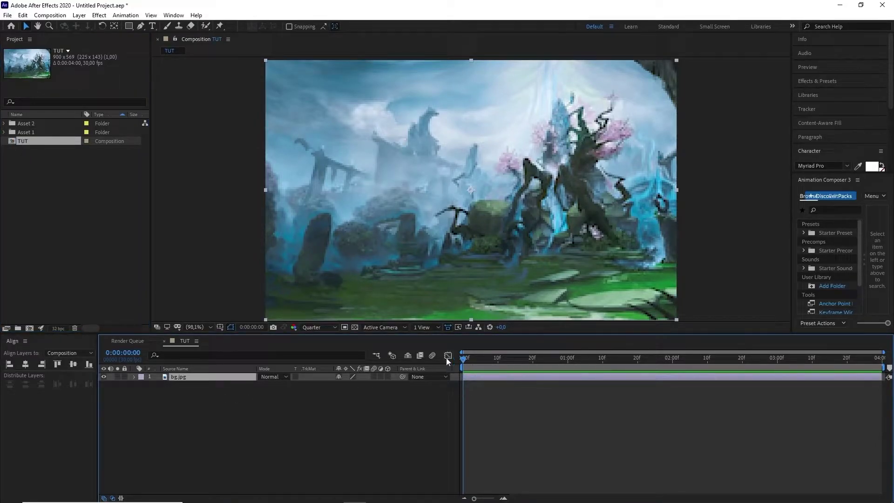
pyautogui.click(322, 327)
pyautogui.click(315, 349)
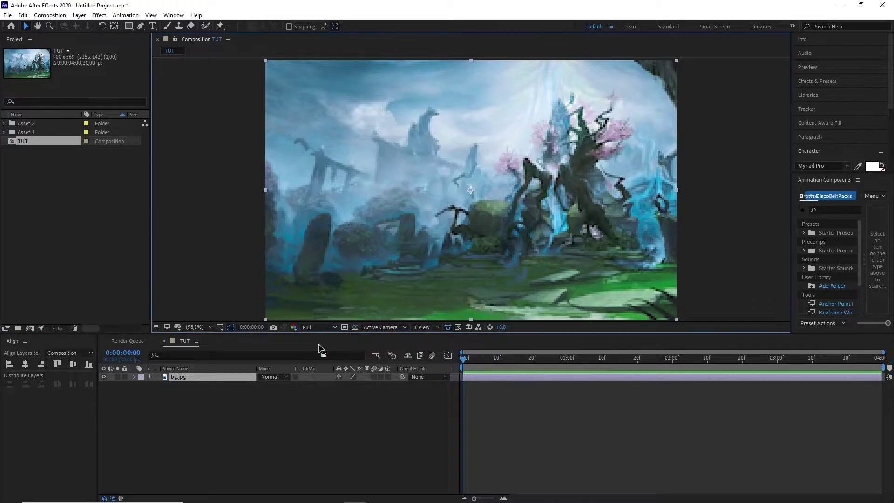
# Add ptng.png from Asset 1 to the TUT composition above the bg.jpg layer and preview it.
pyautogui.click(3, 132)
pyautogui.click(22, 152)
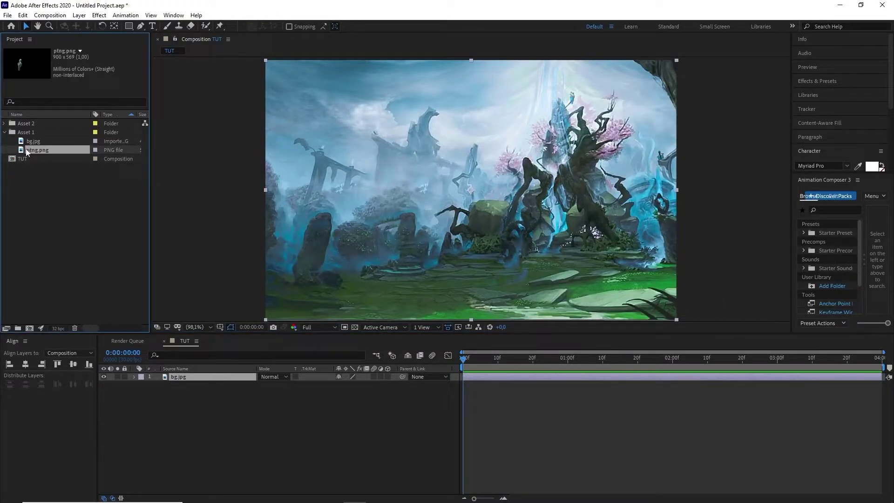
pyautogui.click(34, 165)
pyautogui.moveTo(33, 150); pyautogui.dragTo(155, 376)
pyautogui.press('space')
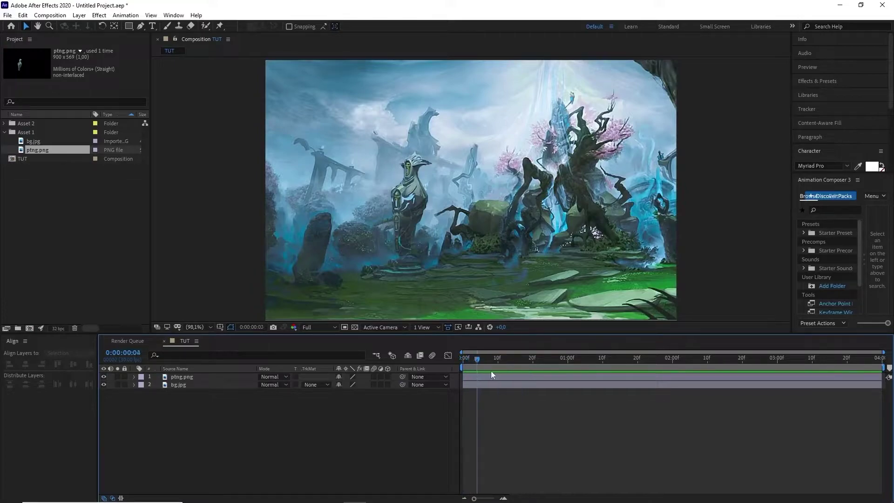
pyautogui.press('space')
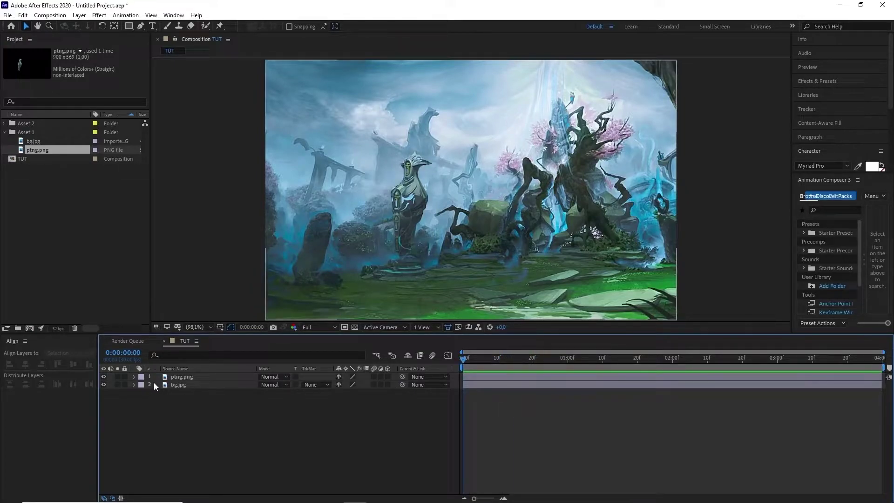
# Reveal the Position property of the ptng.png layer.
pyautogui.click(173, 384)
pyautogui.click(202, 377)
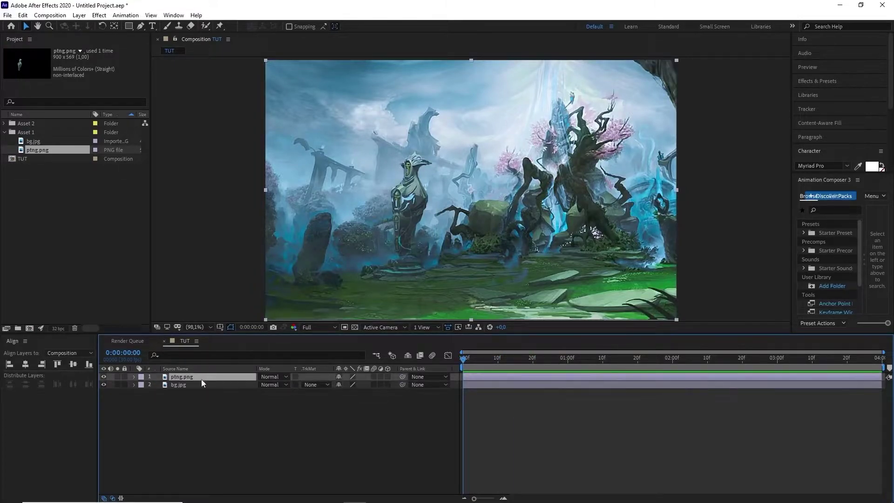
pyautogui.press('p')
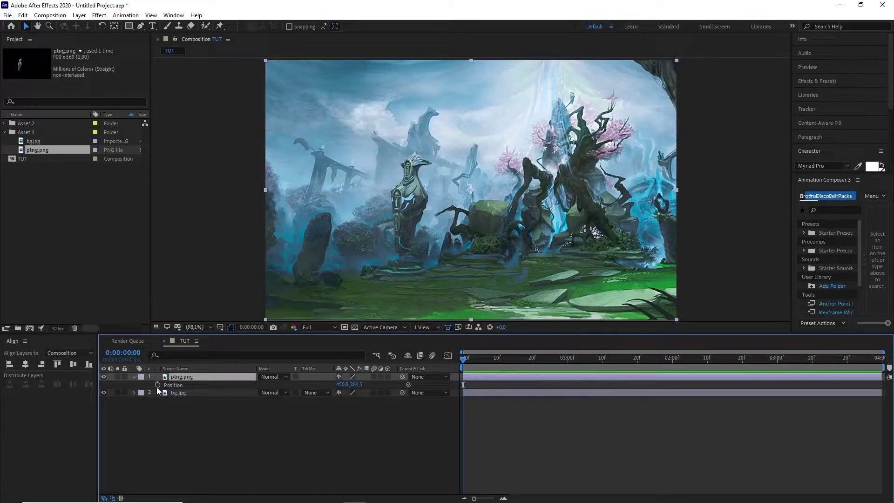
pyautogui.click(157, 385)
pyautogui.moveTo(360, 385); pyautogui.dragTo(356, 379)
pyautogui.hotkey('ctrl', 'z')
pyautogui.hotkey('ctrl', 'z')
# Move the ptng.png layer's anchor point to the base of the statue and set a Position keyframe at 0:00:00:00.
pyautogui.moveTo(451, 182); pyautogui.dragTo(422, 258)
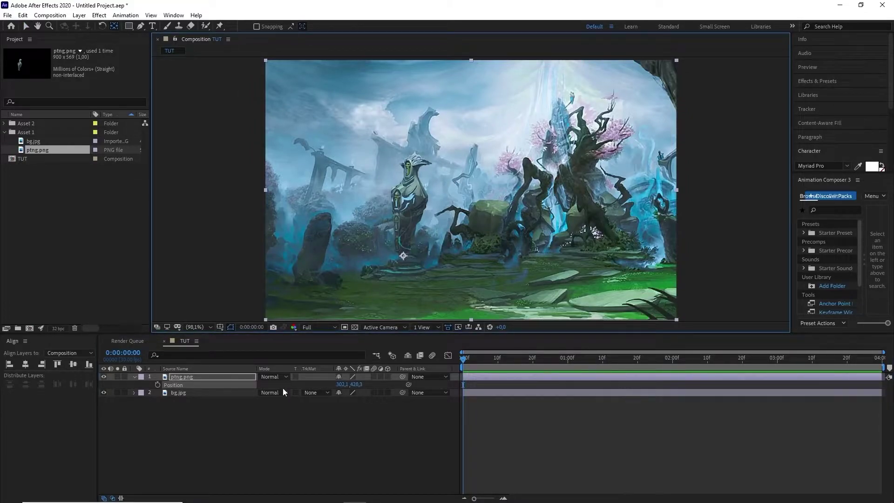
pyautogui.moveTo(349, 384); pyautogui.dragTo(339, 390)
pyautogui.click(157, 385)
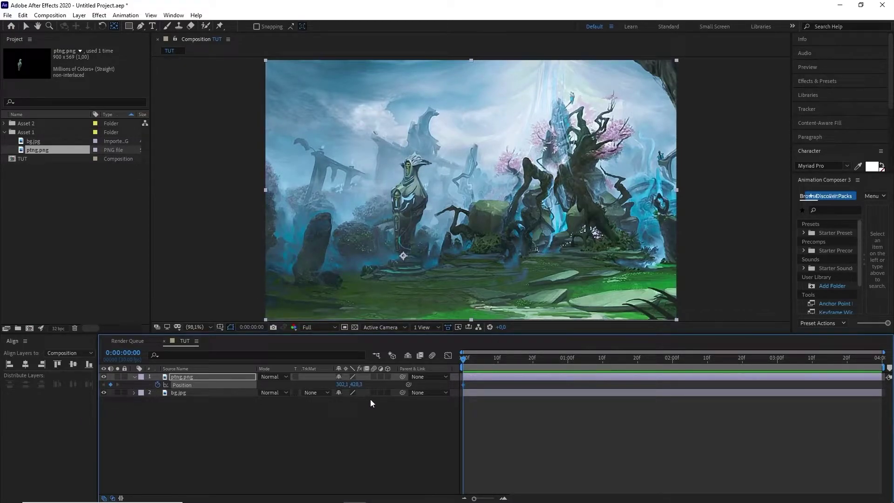
# Raise the statue to Position Y 398.3 at 0:00:02:00, then copy the starting Position keyframe to the end of the composition.
pyautogui.moveTo(585, 362); pyautogui.dragTo(671, 364)
pyautogui.moveTo(362, 387); pyautogui.dragTo(337, 392)
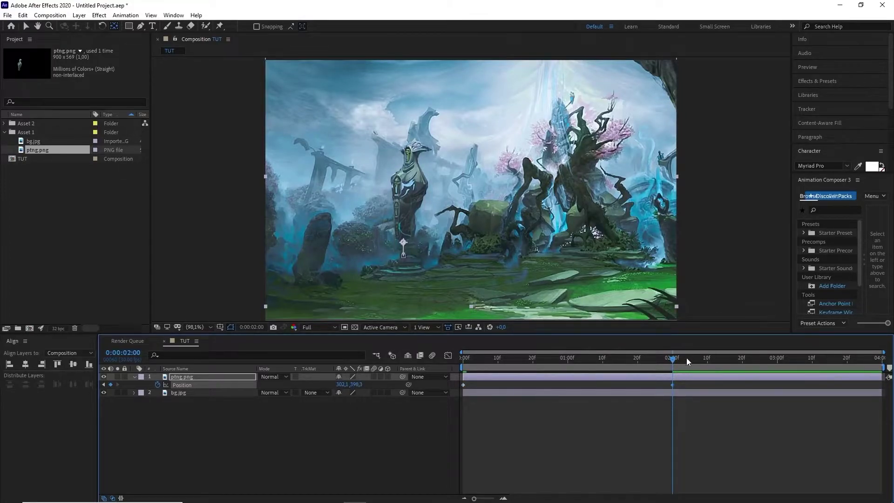
pyautogui.click(464, 384)
pyautogui.moveTo(673, 362); pyautogui.dragTo(883, 368)
pyautogui.hotkey('ctrl', 'v')
pyautogui.press('Home')
pyautogui.press('space')
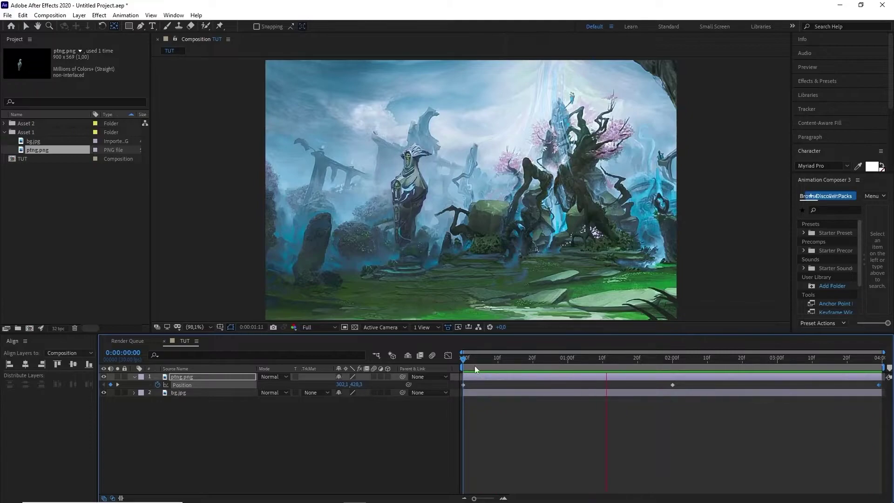
pyautogui.press('space')
# Apply Easy Ease to the middle Position keyframe, lengthen both of its speed graph handles, and preview the motion.
pyautogui.moveTo(672, 384); pyautogui.dragTo(670, 386)
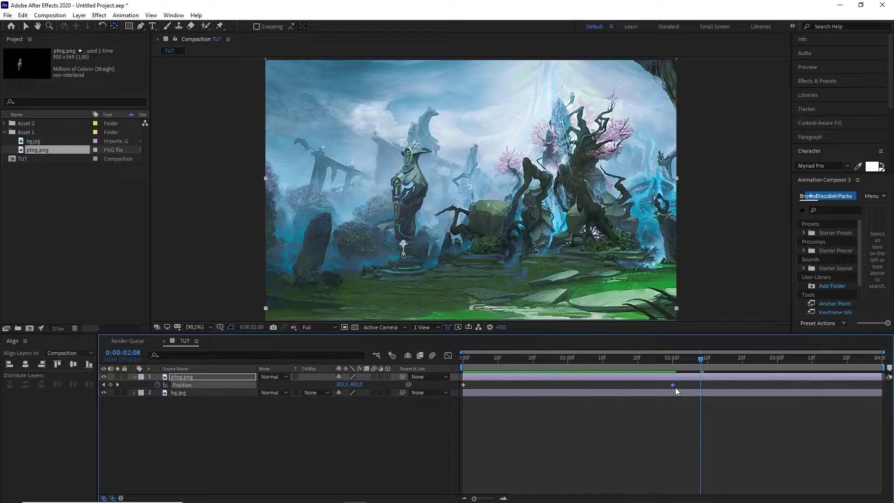
pyautogui.press('F9')
pyautogui.click(448, 355)
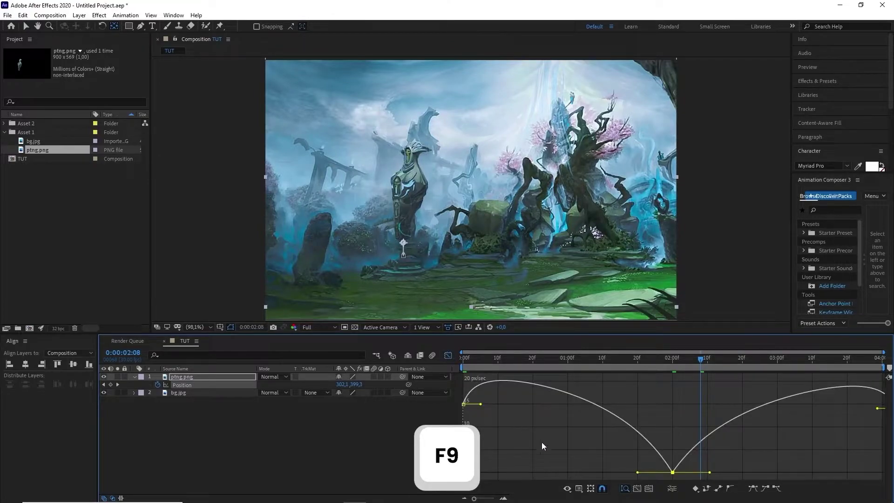
pyautogui.moveTo(637, 472); pyautogui.dragTo(577, 473)
pyautogui.moveTo(711, 473); pyautogui.dragTo(777, 471)
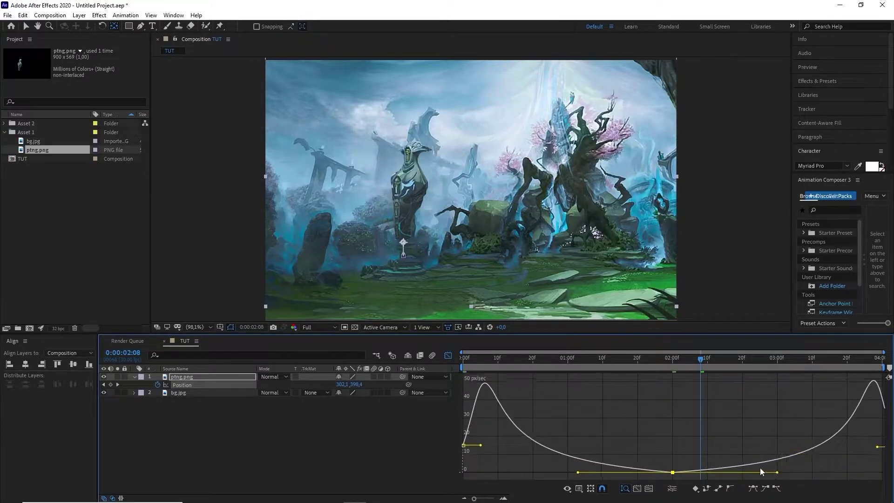
pyautogui.press('space')
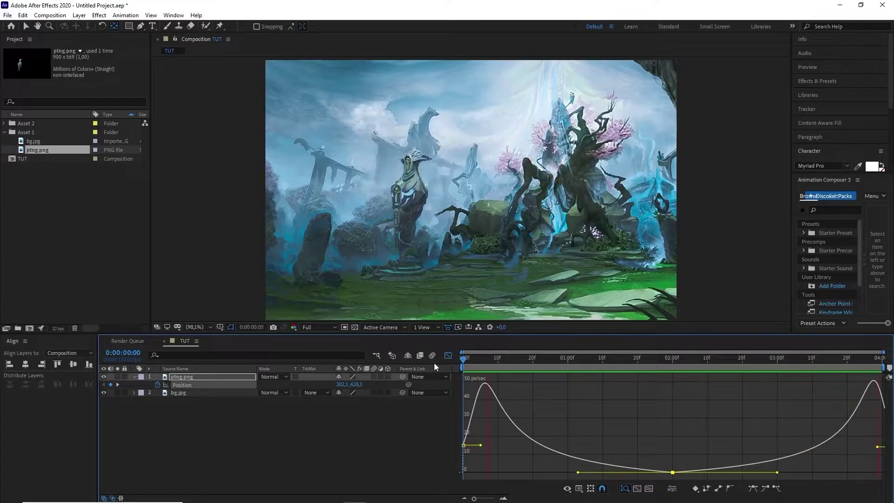
# Shorten the middle keyframe's outgoing speed handle to about 70% influence and preview the statue's motion.
pyautogui.click(779, 471)
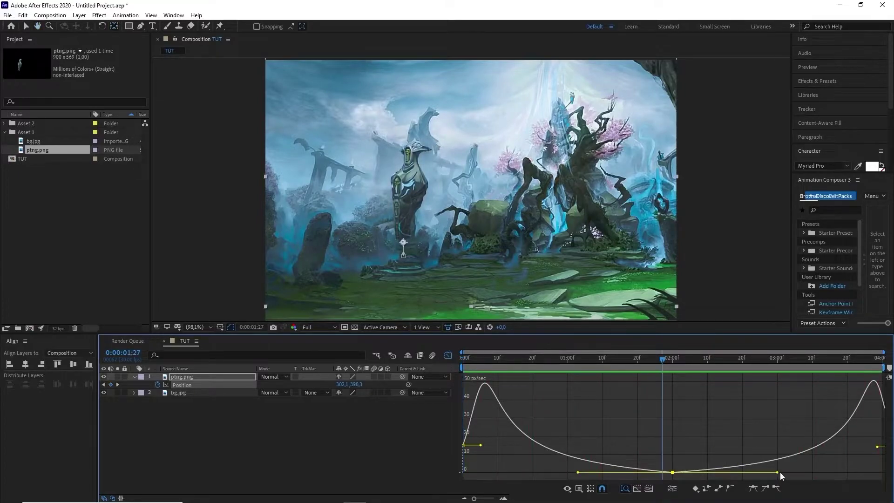
pyautogui.moveTo(779, 473); pyautogui.dragTo(750, 473)
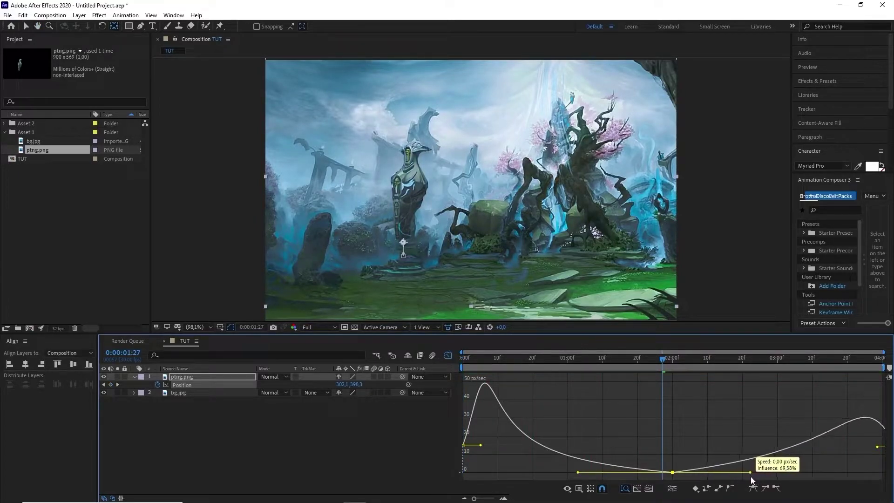
pyautogui.press('space')
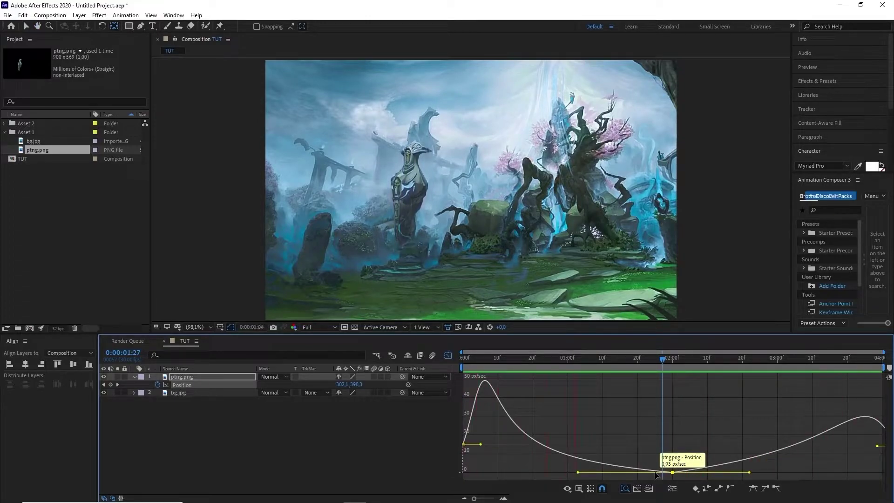
pyautogui.press('space')
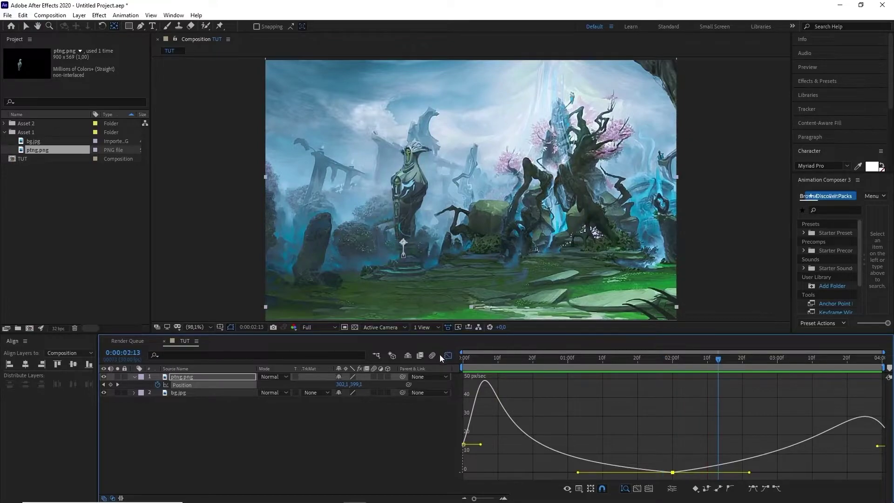
# Close the Graph Editor and collapse the ptng.png layer's properties.
pyautogui.click(448, 355)
pyautogui.press('Home')
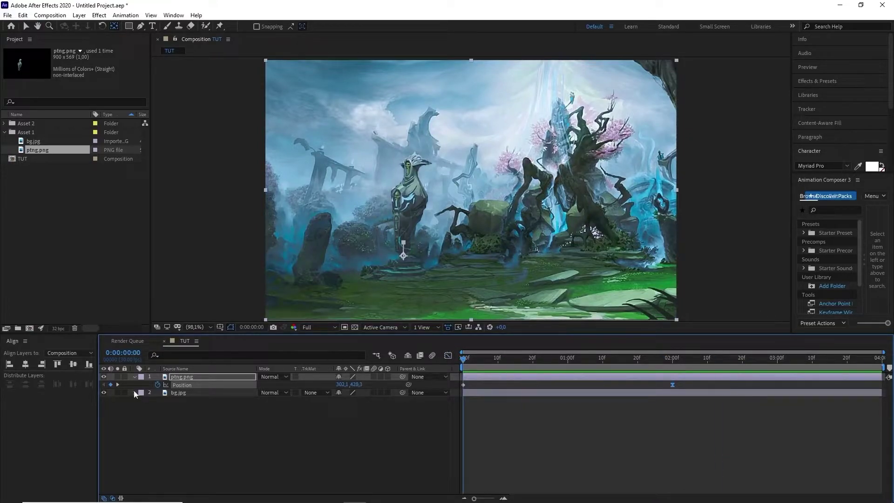
pyautogui.click(134, 377)
pyautogui.click(178, 396)
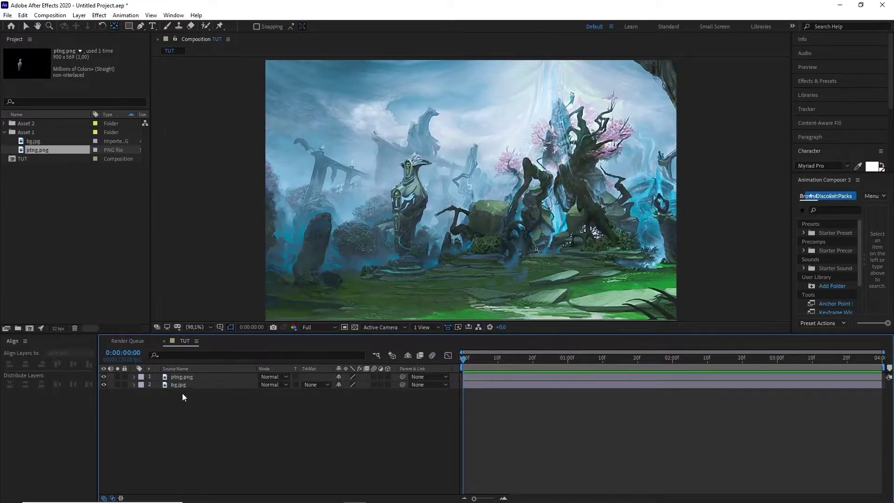
# Pre-compose the ptng.png and bg.jpg layers together into a new composition named Main BG.
pyautogui.click(178, 384)
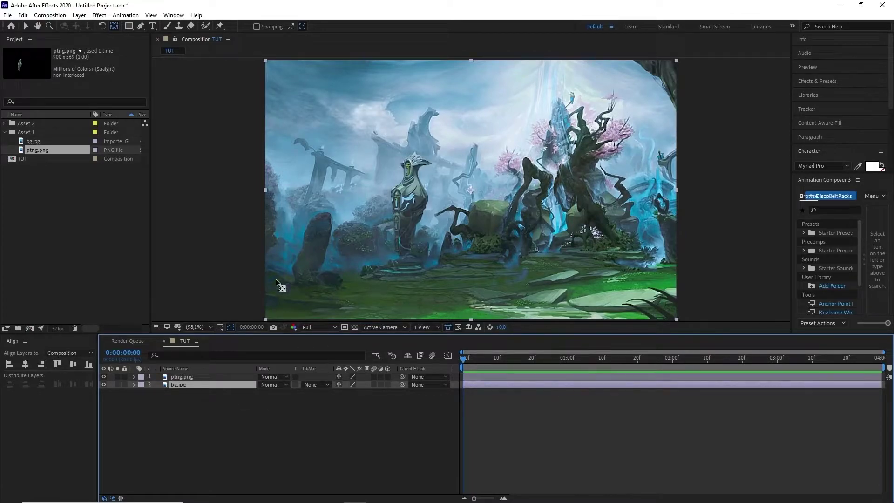
pyautogui.keyDown('ctrl'); pyautogui.click(200, 374); pyautogui.keyUp('ctrl')
pyautogui.rightClick(199, 374)
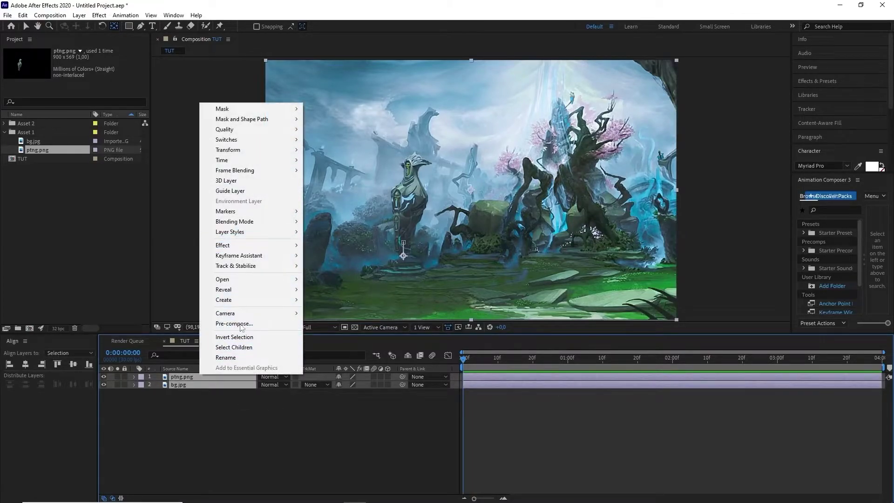
pyautogui.click(235, 324)
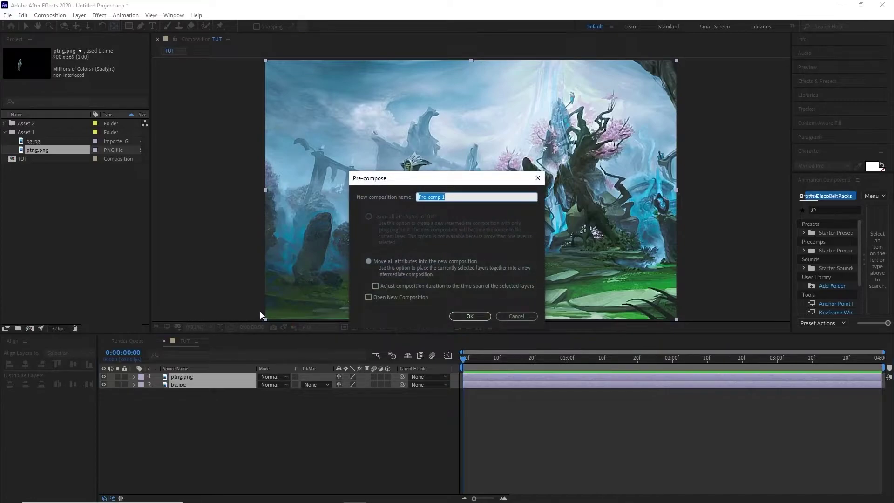
pyautogui.write('Main BG')
pyautogui.press('Return')
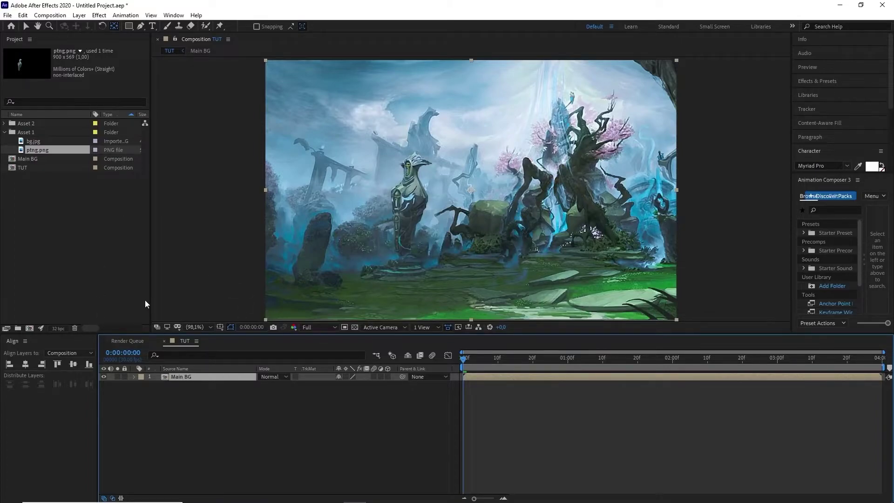
# Collapse the Asset 1 folder, expand Asset 2, and add body.png above Main BG in the TUT composition.
pyautogui.click(45, 176)
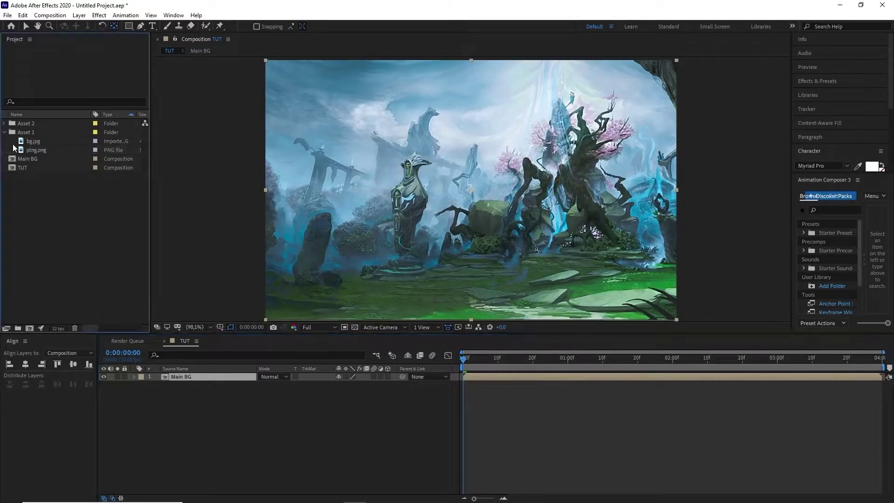
pyautogui.click(4, 132)
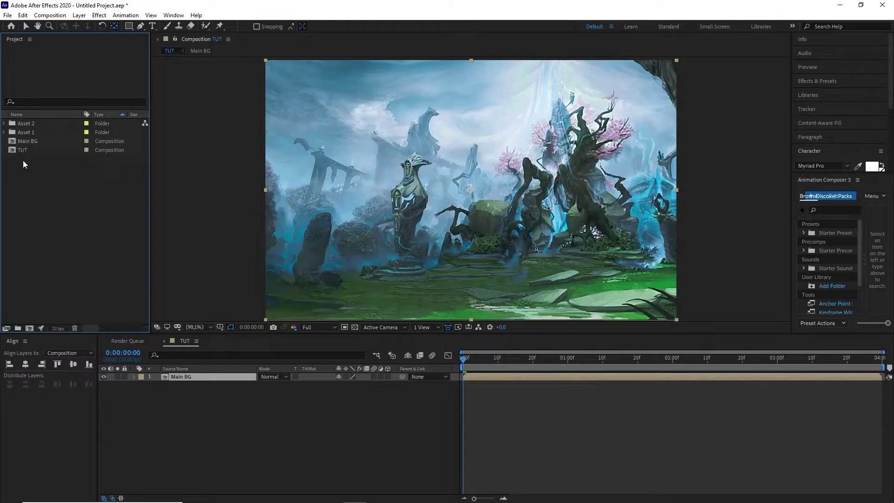
pyautogui.click(5, 124)
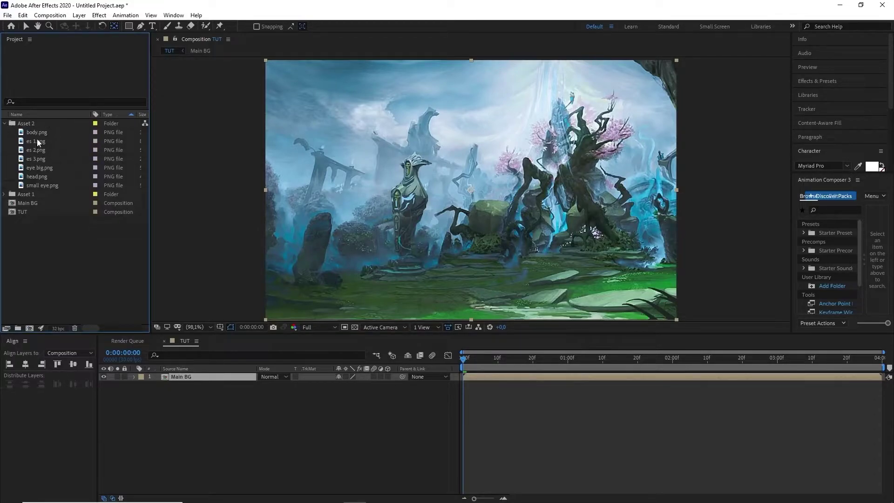
pyautogui.moveTo(38, 132); pyautogui.dragTo(144, 376)
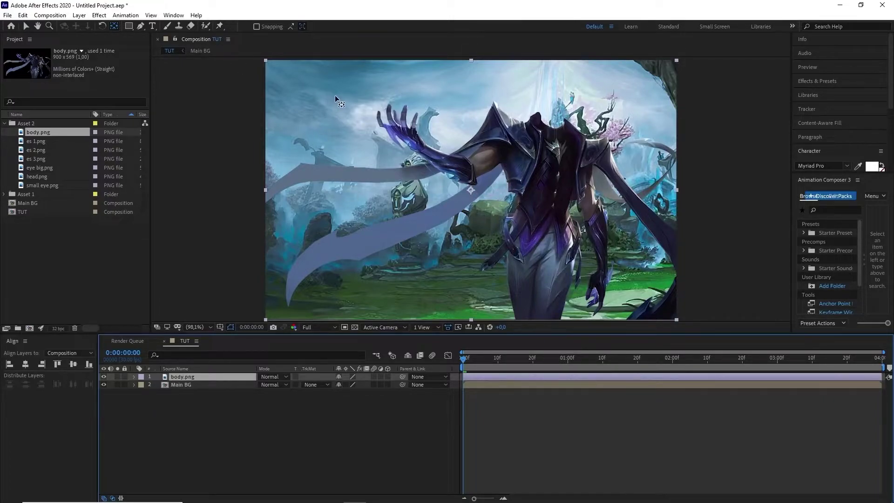
# Place Puppet Position pins on body.png along the collar, chest, waist, legs and the cloth tip hanging beside the hip.
pyautogui.hotkey('ctrl', 'p')
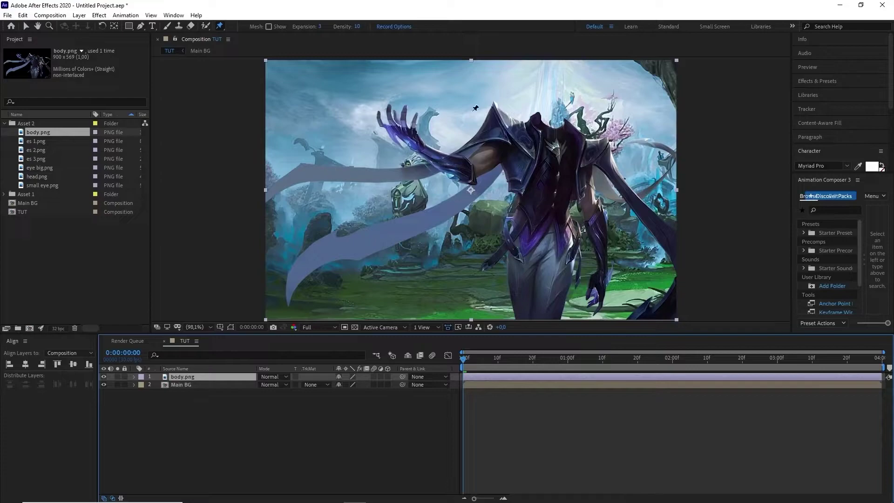
pyautogui.moveTo(567, 205); pyautogui.dragTo(497, 201)
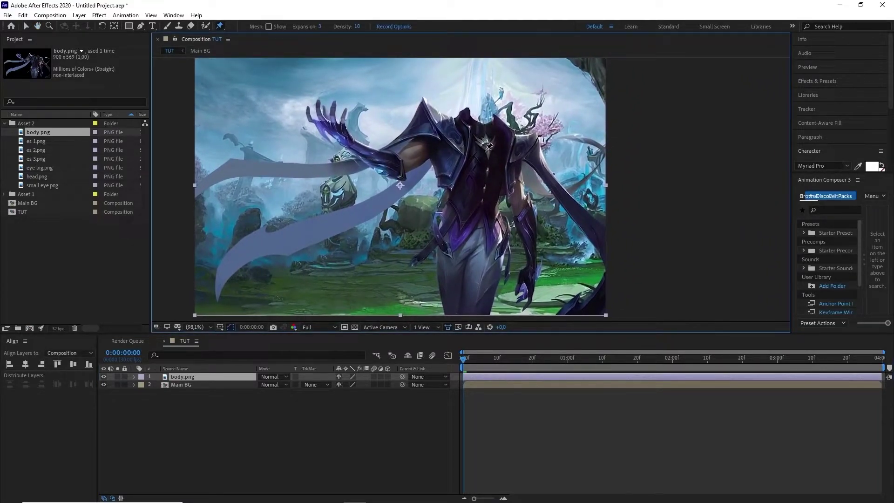
pyautogui.click(484, 125)
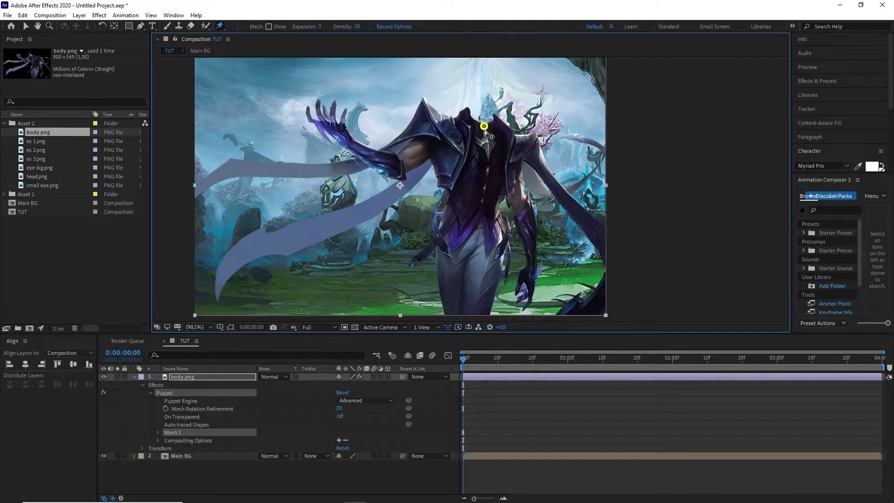
pyautogui.click(488, 172)
pyautogui.click(464, 283)
pyautogui.click(438, 236)
pyautogui.click(426, 252)
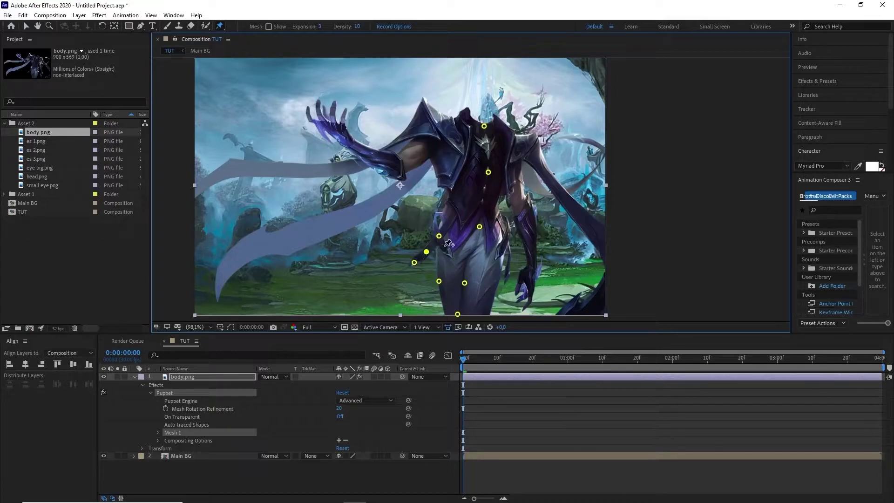
# Add puppet pins to the hanging waist strips, the lowered hand and its fingers, and the long cloth ribbons behind the raised arm.
pyautogui.scroll(4, 507, 267)
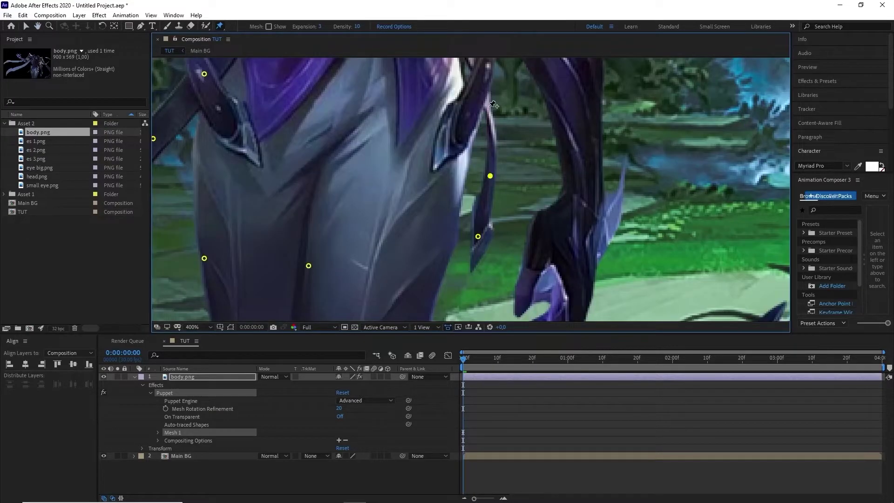
pyautogui.scroll(1, 496, 85)
pyautogui.scroll(-1, 495, 86)
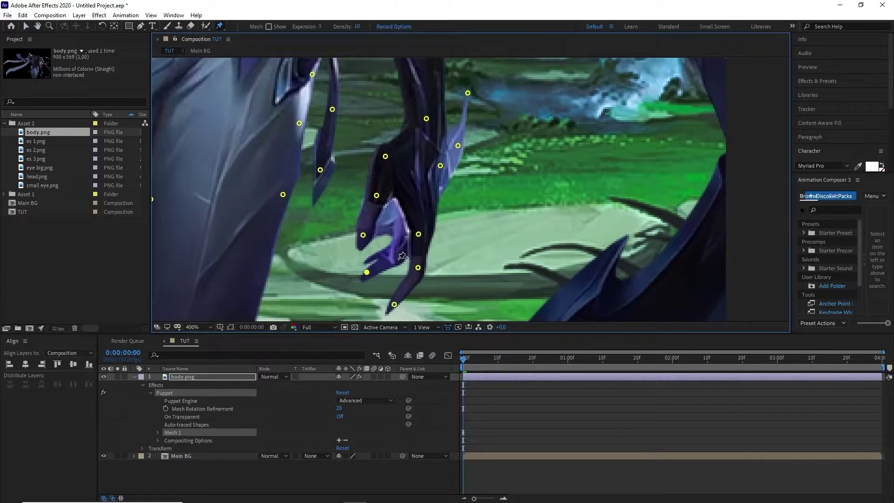
pyautogui.scroll(-1, 449, 138)
pyautogui.scroll(-2, 449, 138)
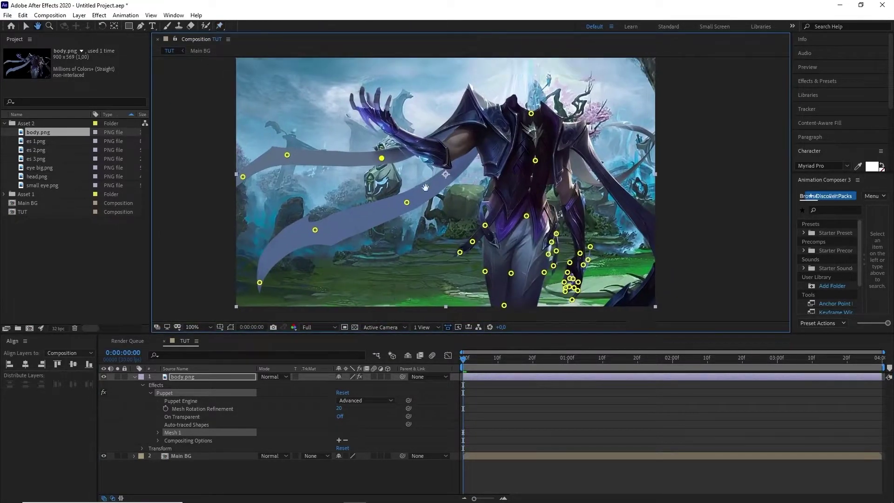
# Add puppet pins to the raised hand's fingers and wrist, both shoulder armor pieces, the collar, and the cape beside the lowered arm.
pyautogui.scroll(4, 376, 84)
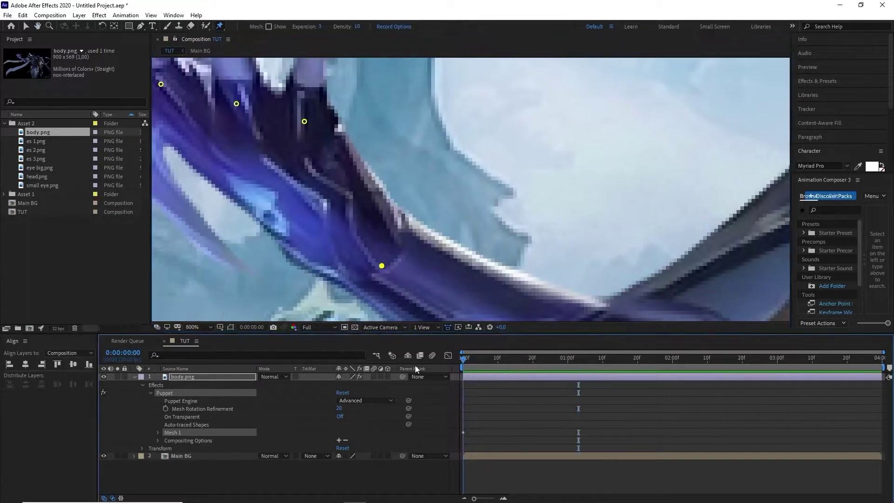
pyautogui.scroll(-2, 477, 197)
pyautogui.scroll(1, 477, 197)
pyautogui.scroll(-1, 476, 197)
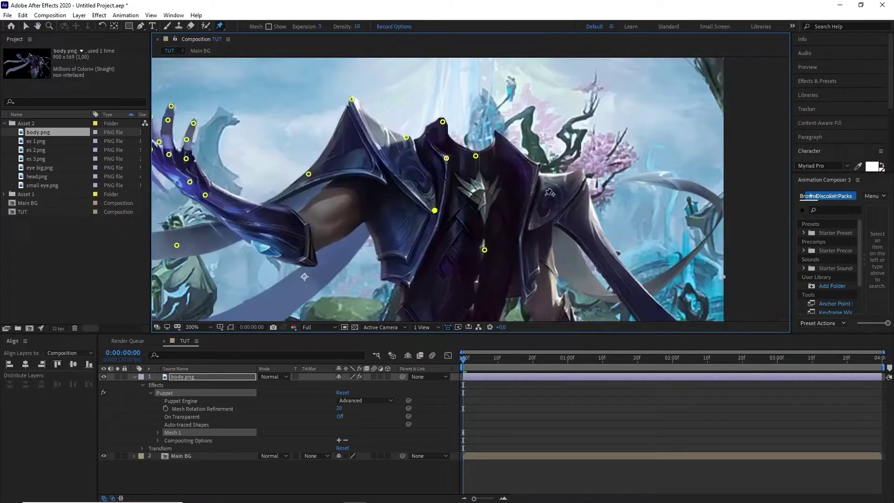
pyautogui.scroll(-3, 561, 167)
pyautogui.scroll(-2, 561, 167)
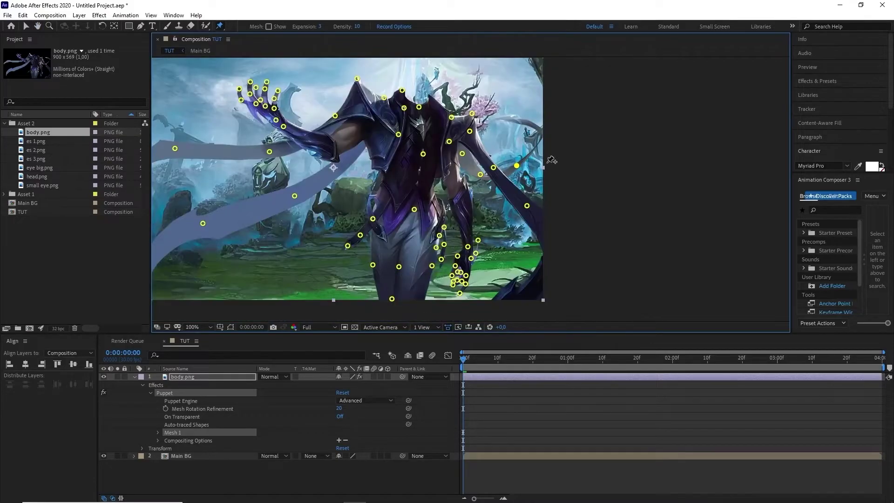
# Reveal the puppet pins of body.png in the timeline and examine their keyframes at the start of the composition.
pyautogui.press('u')
pyautogui.scroll(-2, 537, 378)
pyautogui.scroll(-15, 535, 375)
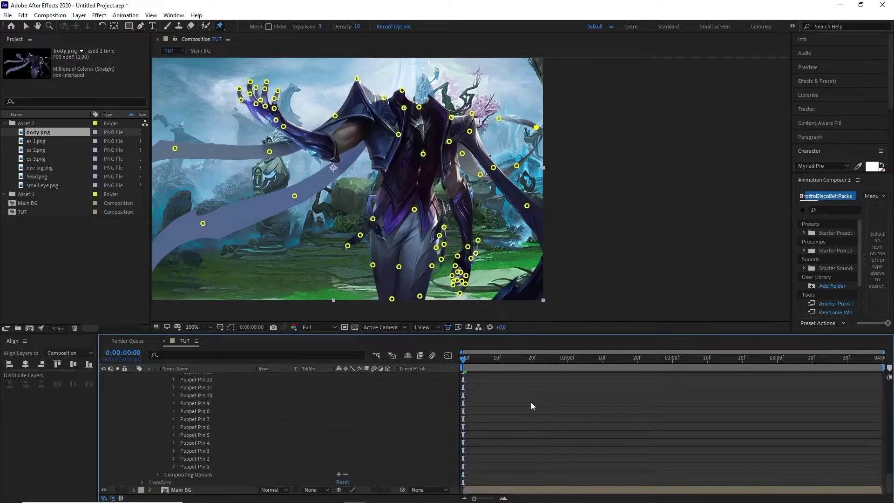
pyautogui.click(505, 358)
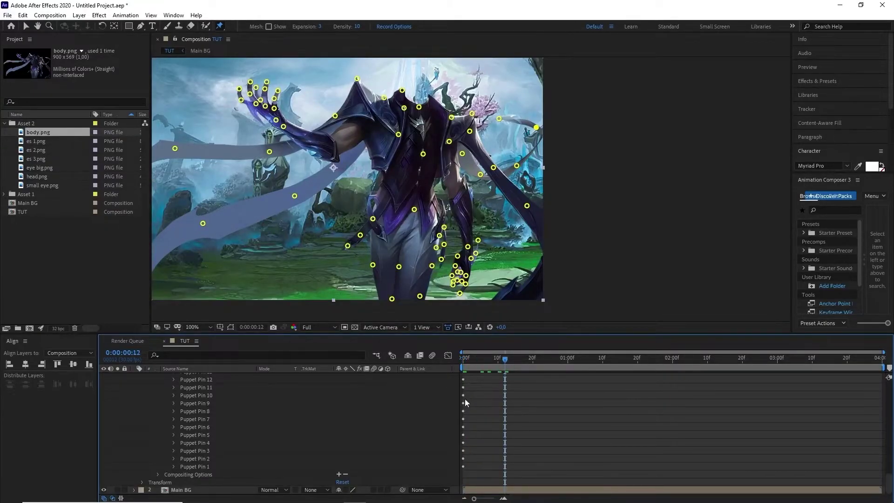
pyautogui.scroll(15, 474, 446)
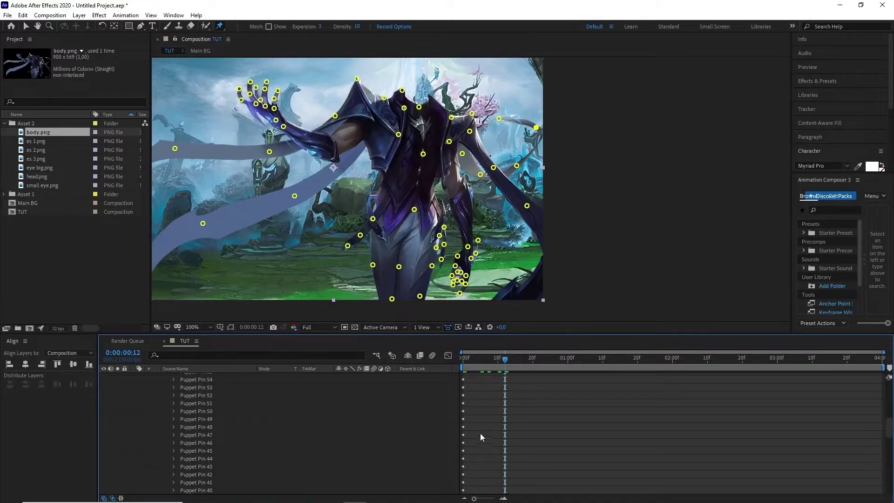
pyautogui.moveTo(484, 361); pyautogui.dragTo(434, 371)
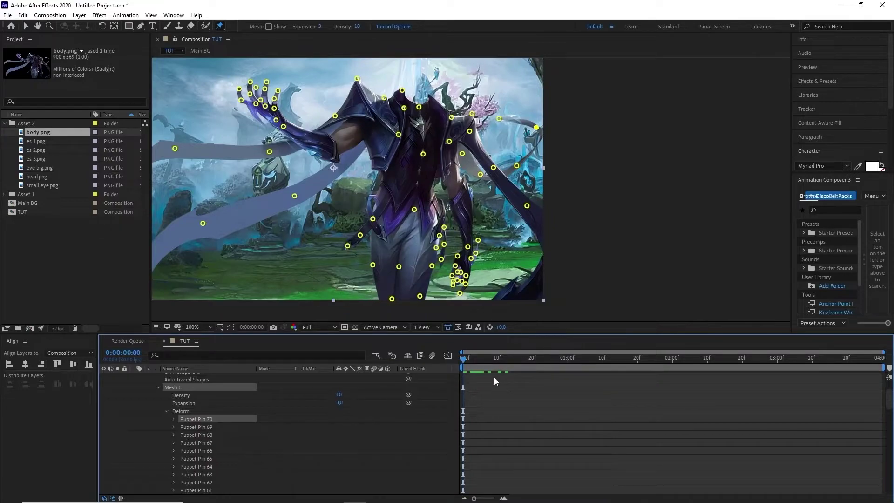
# At 0:00:02:00, move the raised hand's fingertip pins slightly inward and down so the fingers curl.
pyautogui.moveTo(478, 361); pyautogui.dragTo(672, 366)
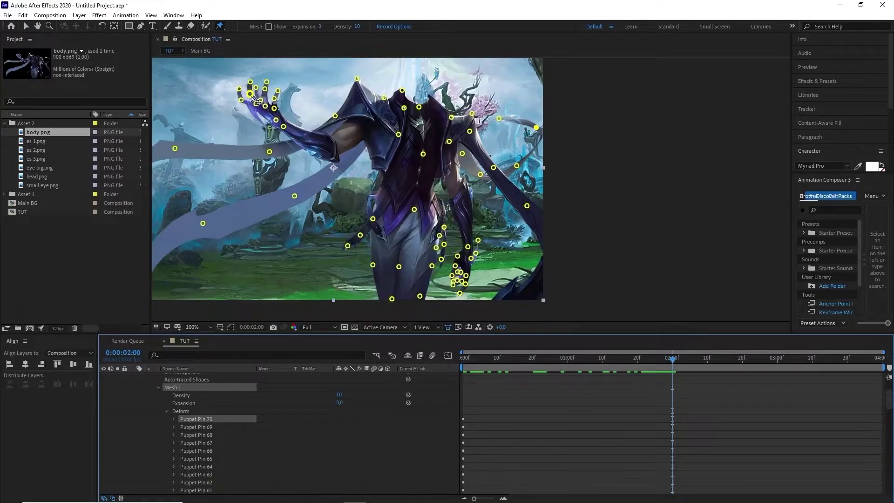
pyautogui.scroll(4, 255, 100)
pyautogui.moveTo(207, 107); pyautogui.dragTo(359, 233)
pyautogui.hotkey('ctrl', 'p')
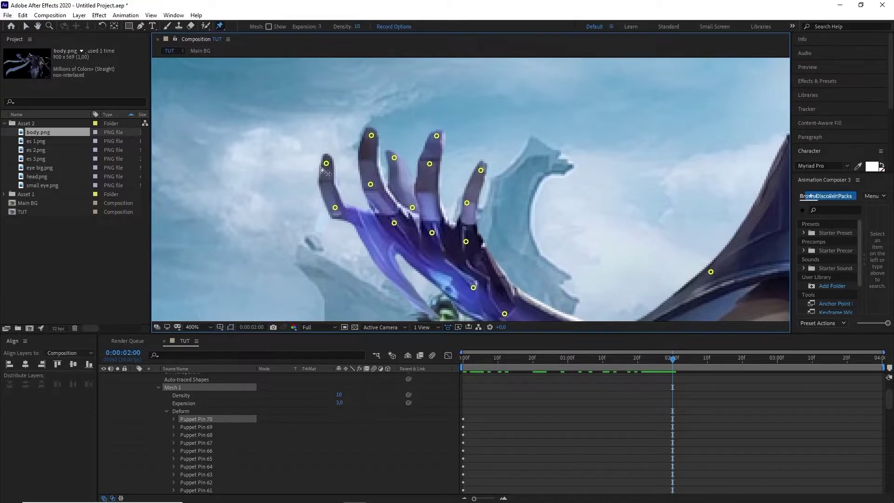
pyautogui.moveTo(327, 164); pyautogui.dragTo(338, 167)
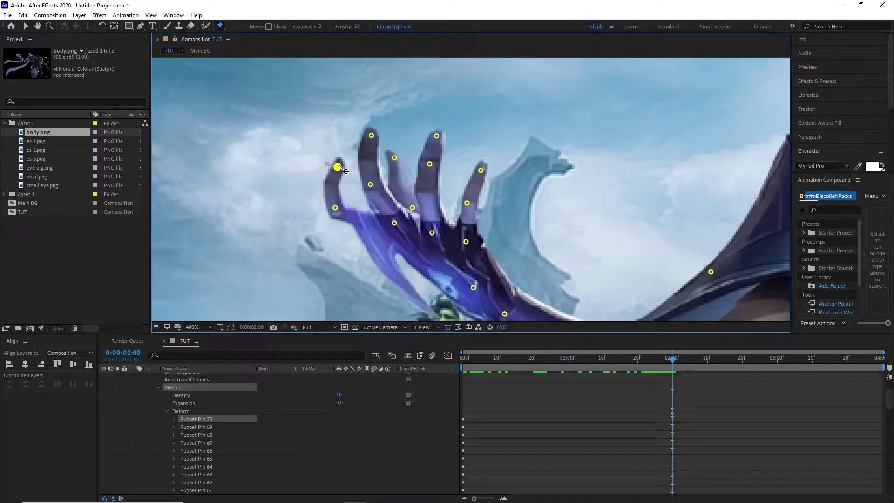
pyautogui.moveTo(372, 142); pyautogui.dragTo(444, 147)
pyautogui.moveTo(480, 170); pyautogui.dragTo(486, 184)
# At 0:00:03:29, return the raised hand's fingertip pins to their starting positions.
pyautogui.click(555, 416)
pyautogui.press('End')
pyautogui.moveTo(337, 166); pyautogui.dragTo(326, 163)
pyautogui.hotkey('ctrl', 'z')
pyautogui.hotkey('ctrl', 'z')
pyautogui.hotkey('ctrl', 'z')
pyautogui.hotkey('ctrl', 'z')
pyautogui.hotkey('ctrl', 'z')
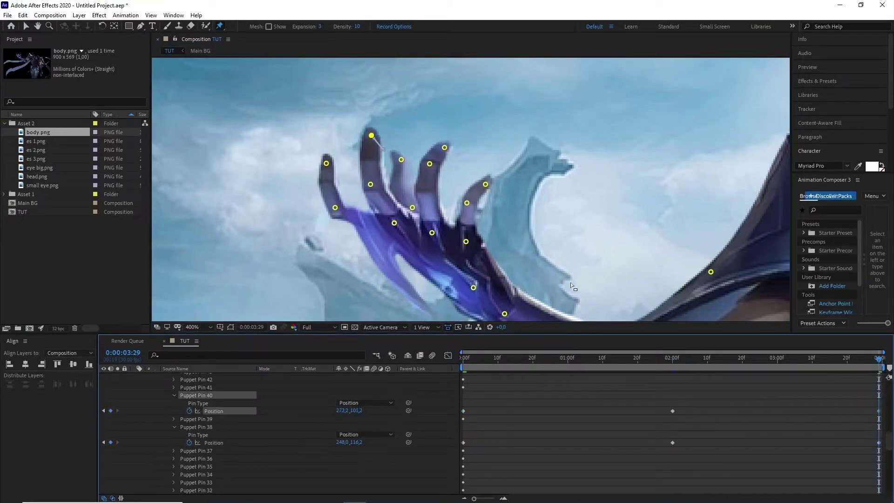
pyautogui.hotkey('ctrl', 'shift', 'z')
# Preview the finger animation up close and with the whole composition in view.
pyautogui.press('space')
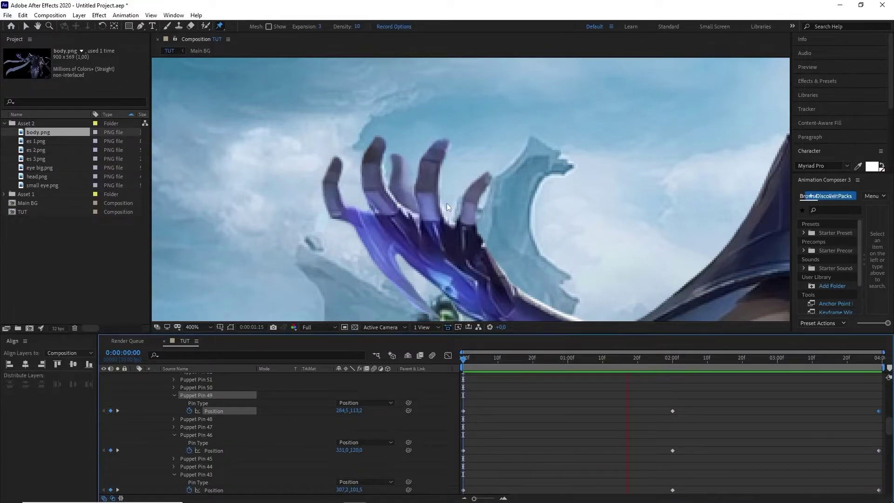
pyautogui.scroll(-6, 470, 205)
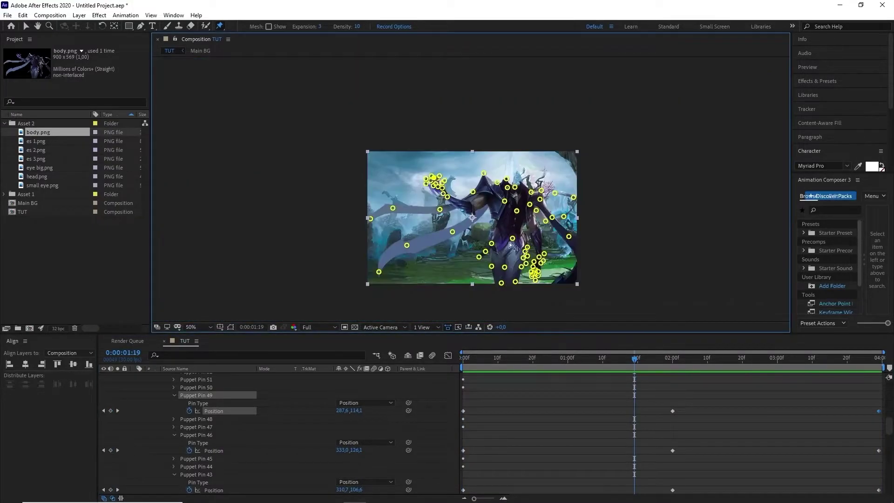
pyautogui.press('space')
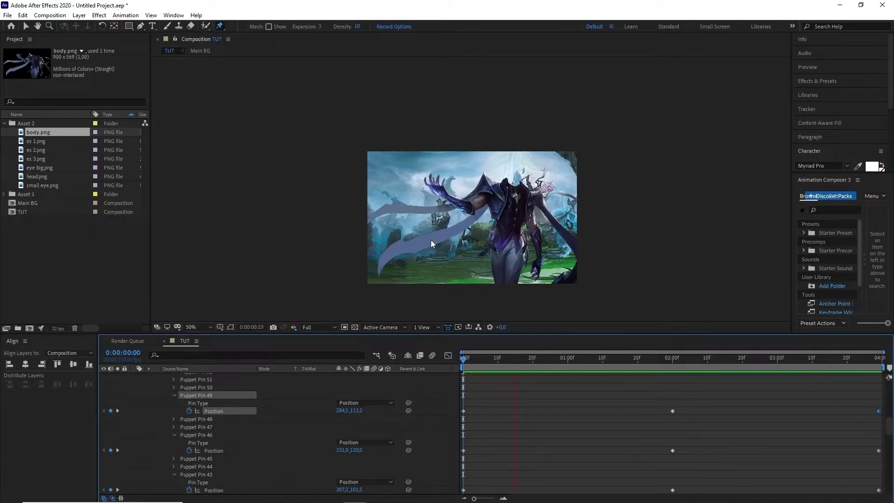
pyautogui.press('space')
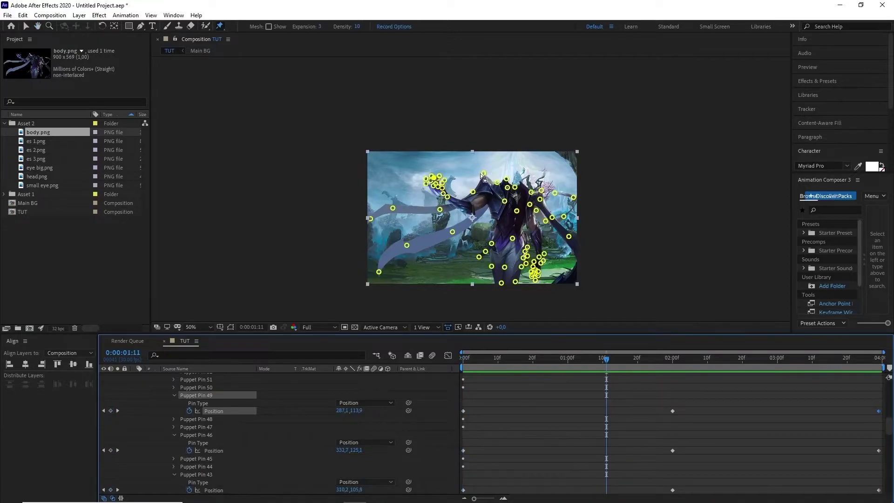
# At 0:00:02:00, lower the pin at the pointed tip of the raised arm's shoulder armor and locate Puppet Pin 53 in the timeline.
pyautogui.scroll(4, 481, 175)
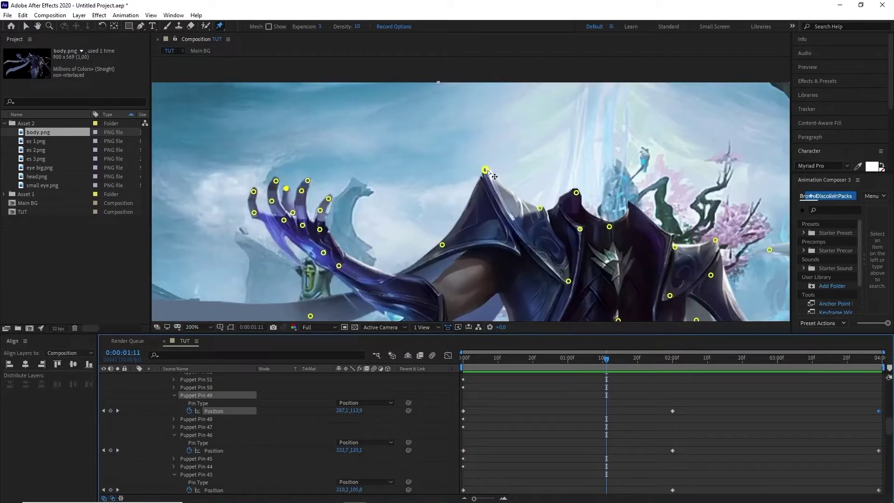
pyautogui.moveTo(473, 368); pyautogui.dragTo(672, 367)
pyautogui.moveTo(485, 171); pyautogui.dragTo(488, 182)
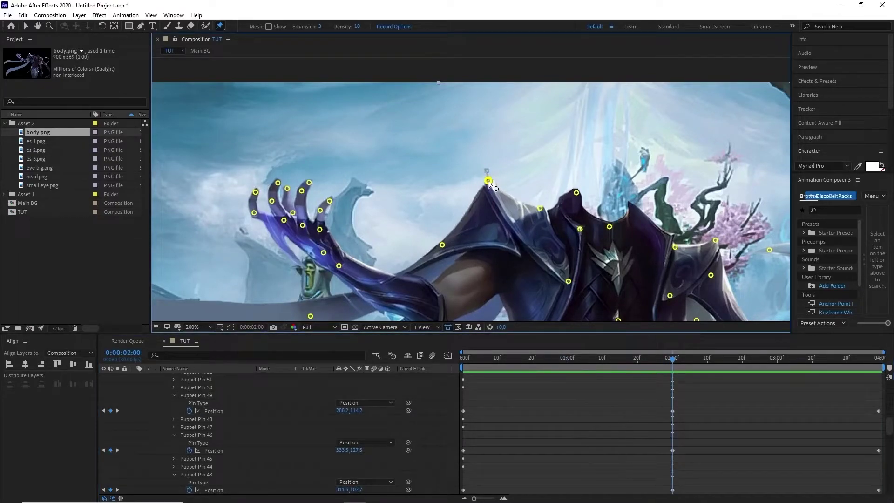
pyautogui.scroll(-15, 323, 446)
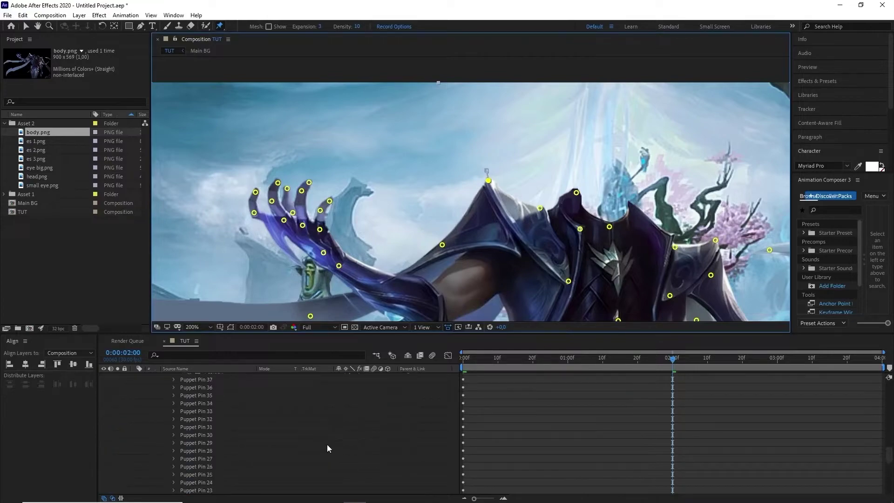
pyautogui.scroll(15, 323, 442)
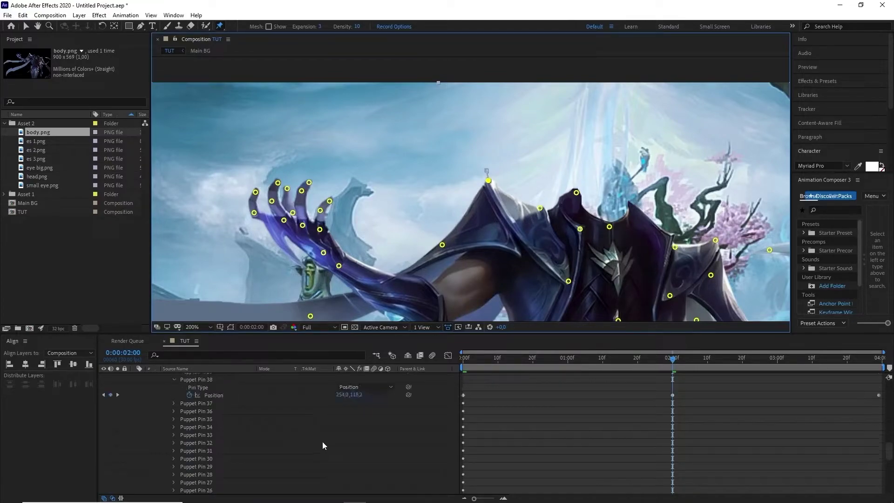
pyautogui.scroll(3, 321, 442)
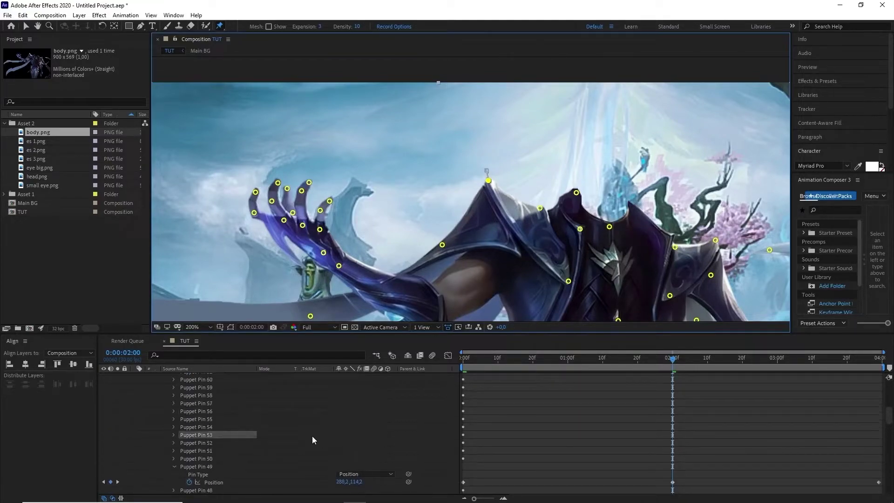
# At 0:00:03:29, return the raised arm's shoulder-armor tip pin, Puppet Pin 53, to its starting position and preview the motion.
pyautogui.click(174, 434)
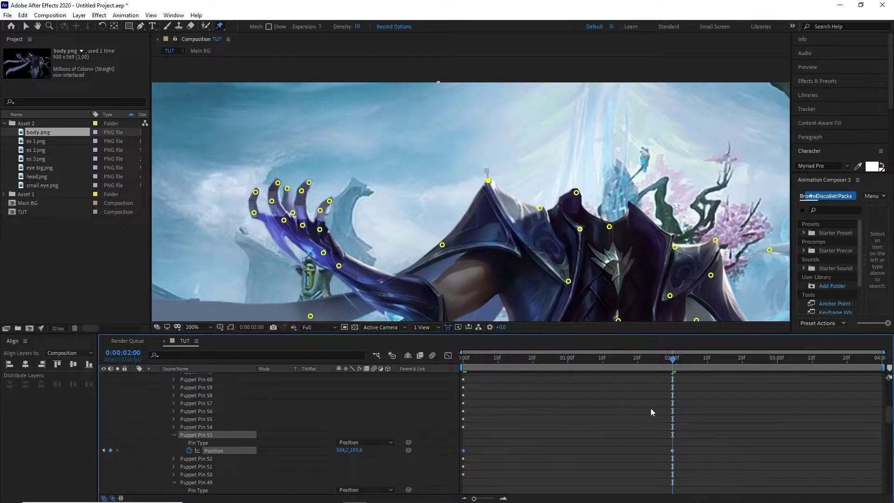
pyautogui.moveTo(682, 367); pyautogui.dragTo(879, 367)
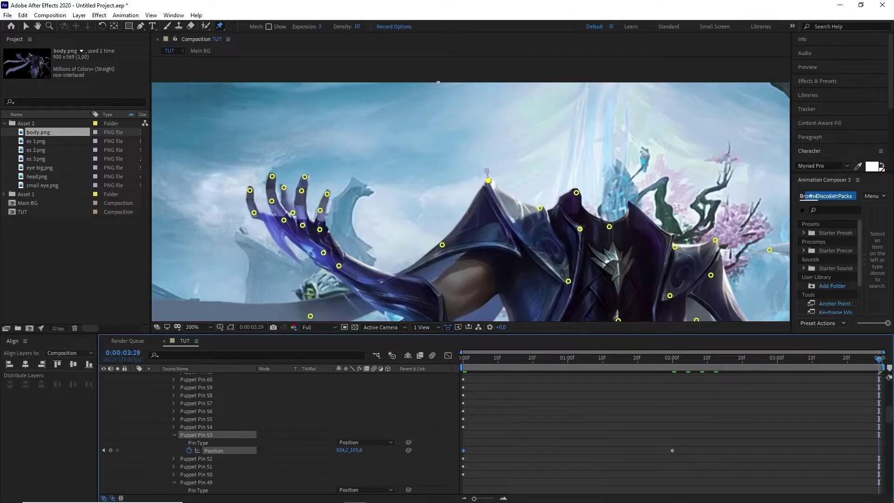
pyautogui.press('space')
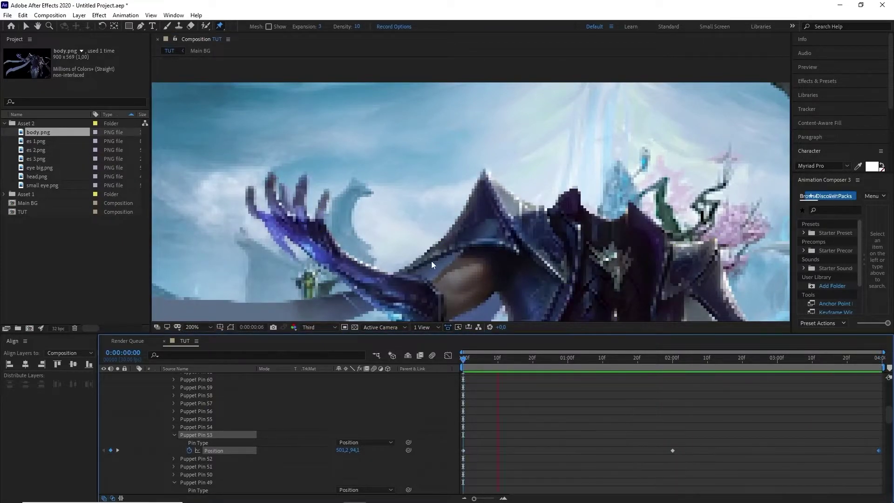
pyautogui.press('space')
# At 0:00:02:00, lower the opposite shoulder armor's tip pin, shift the collar-side Puppet Pin 57 slightly inward, and preview the motion.
pyautogui.click(715, 240)
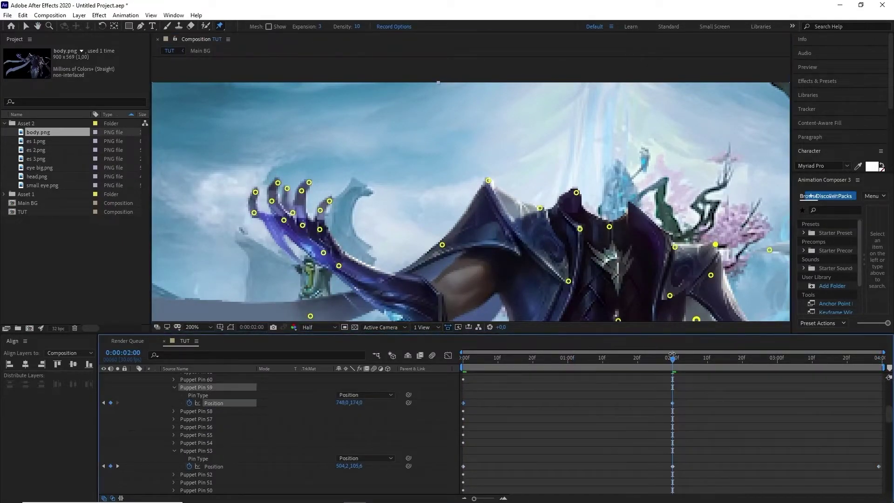
pyautogui.moveTo(579, 229); pyautogui.dragTo(582, 229)
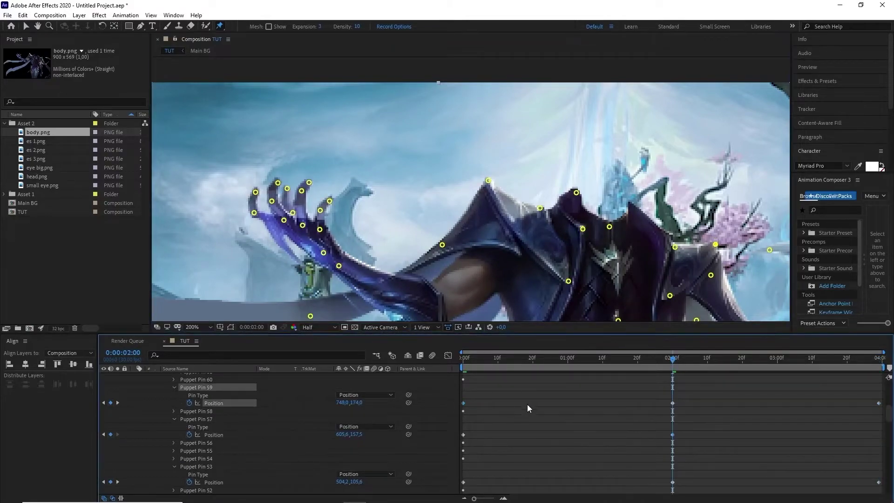
pyautogui.press('space')
pyautogui.press('space')
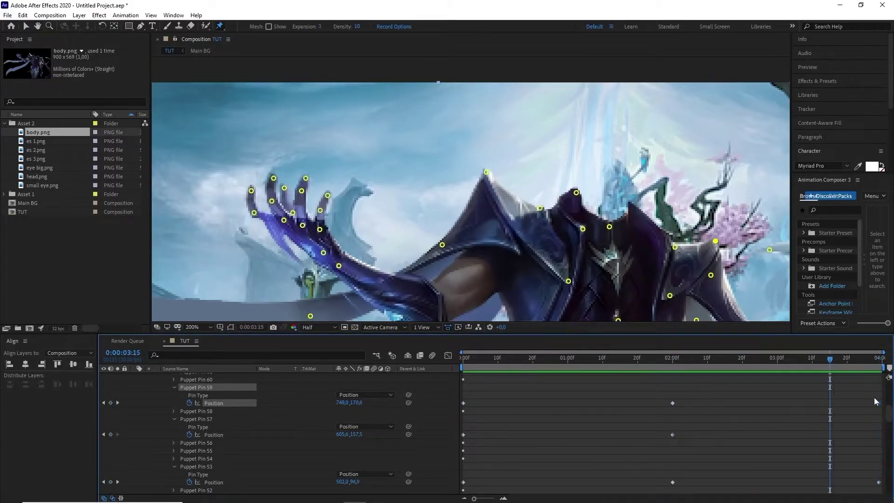
# Loop the lowered hand's fingertip pins 25 and 26 with bent positions at 0:00:02:00 and starting positions at 0:00:03:29, and preview them.
pyautogui.click(672, 359)
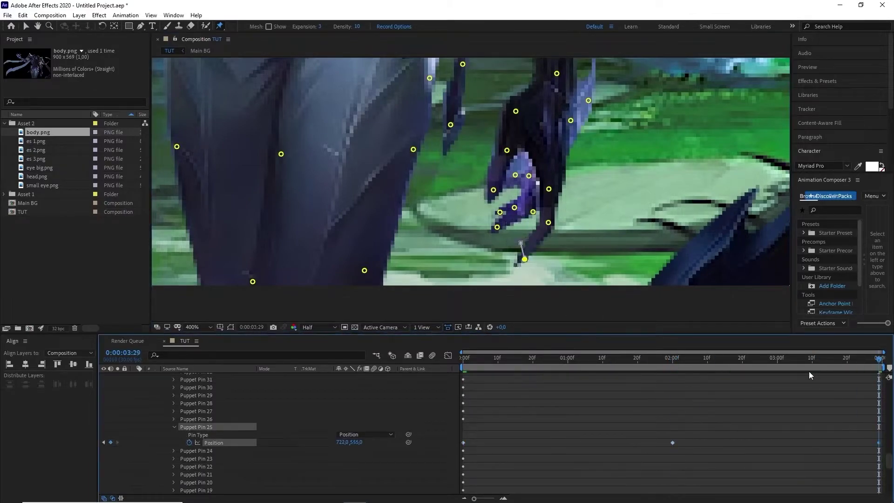
pyautogui.press('space')
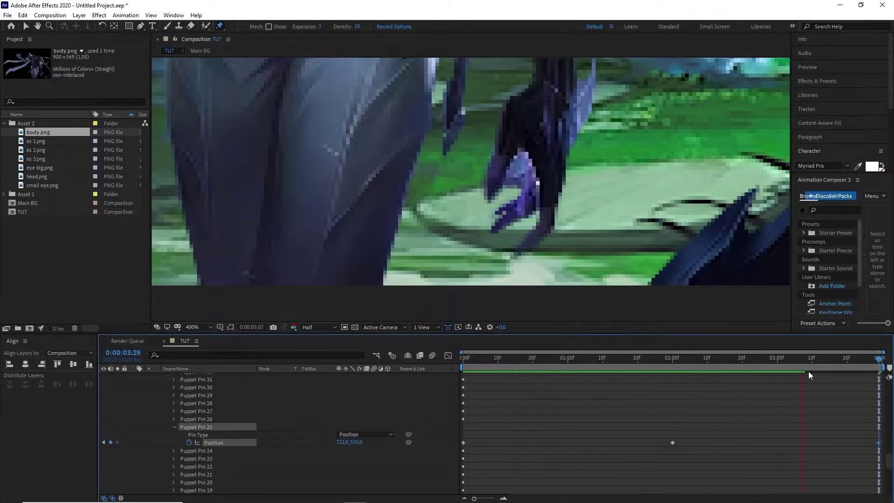
pyautogui.press('space')
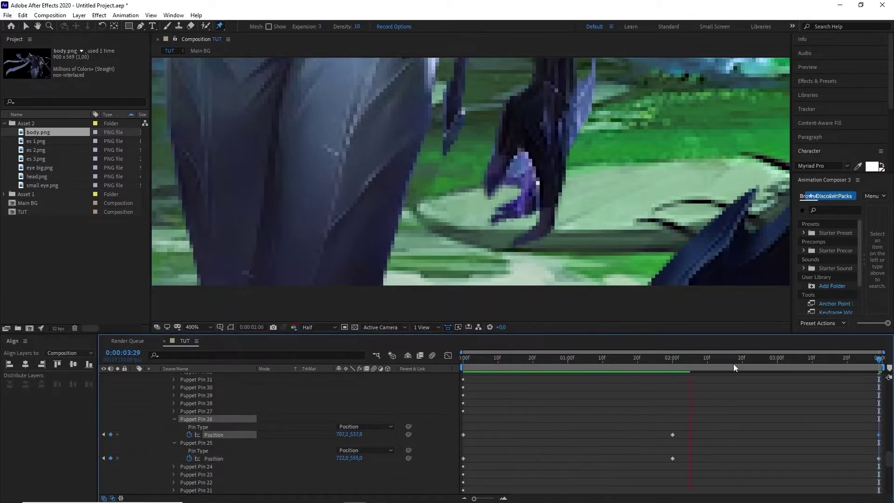
# Lower the raised arm's elbow pin slightly at 0:00:02:00, return it to its starting position at the end, and preview the motion.
pyautogui.moveTo(733, 361); pyautogui.dragTo(811, 359)
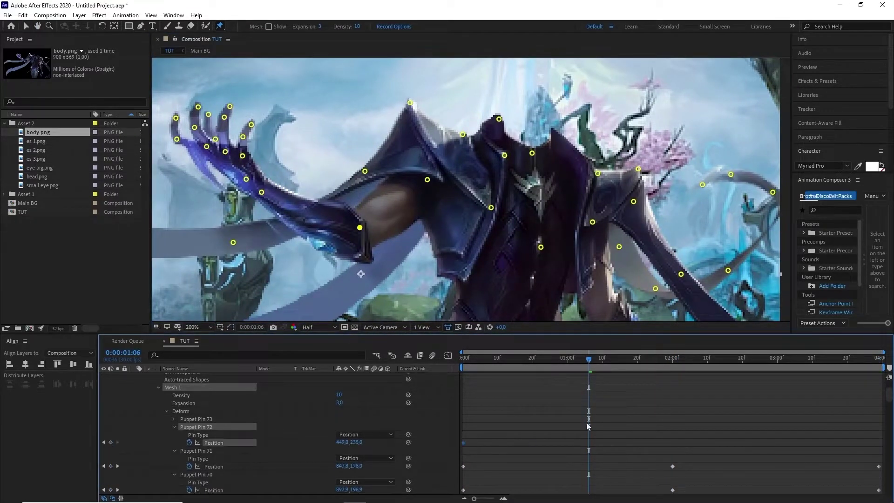
pyautogui.scroll(-1, 586, 423)
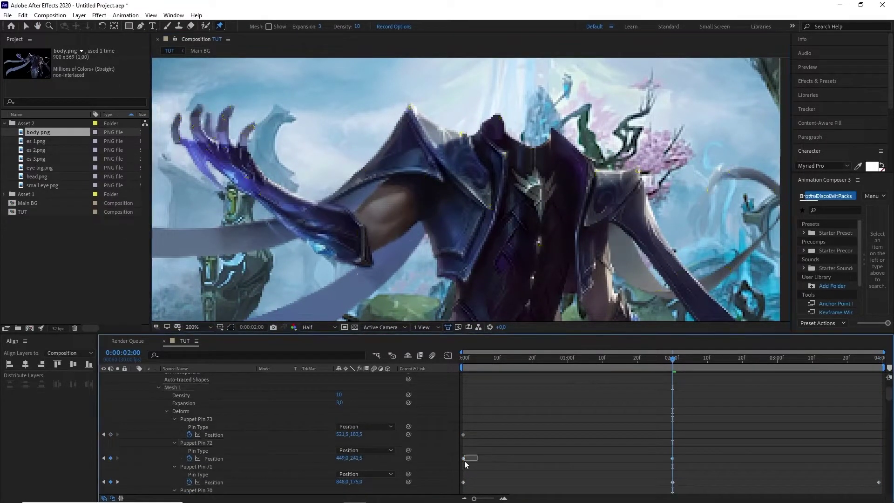
pyautogui.press('space')
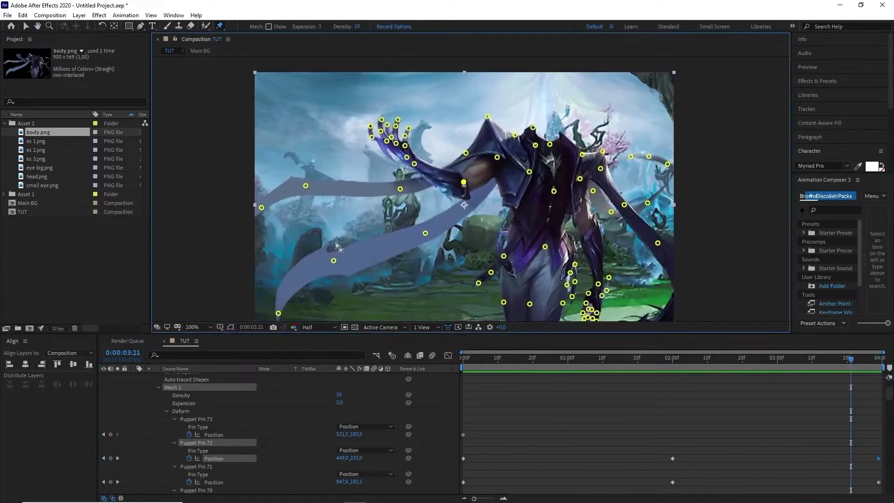
# Lower the upper scarf's tip pin at 0:00:02:00, return it at 0:00:03:29, and enter 60 in its middle keyframe's velocity settings.
pyautogui.scroll(-10, 278, 420)
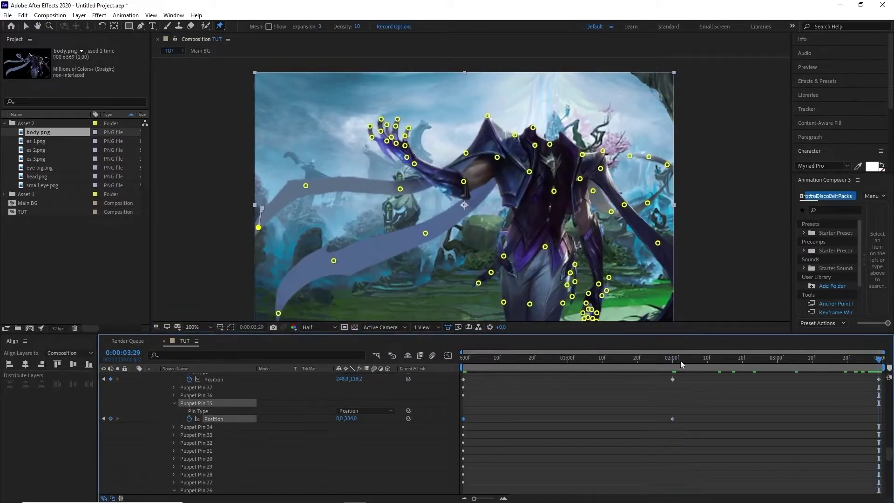
pyautogui.press('space')
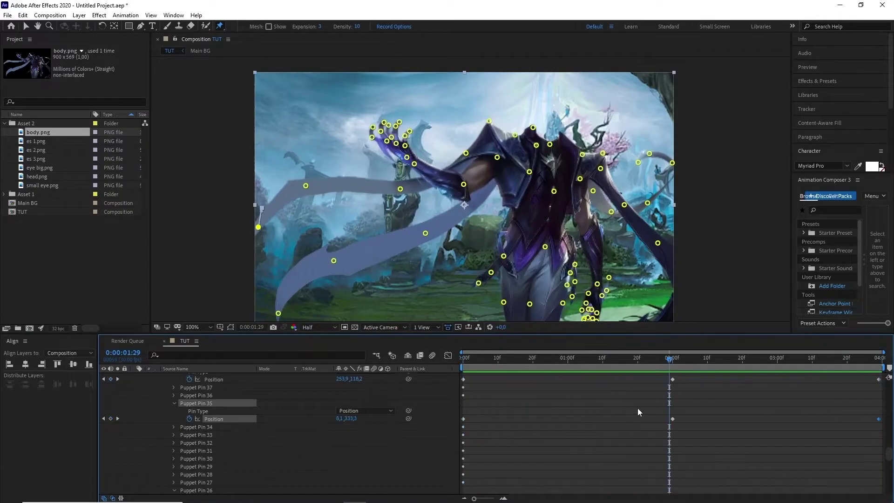
pyautogui.hotkey('ctrl', 'shift', 'k')
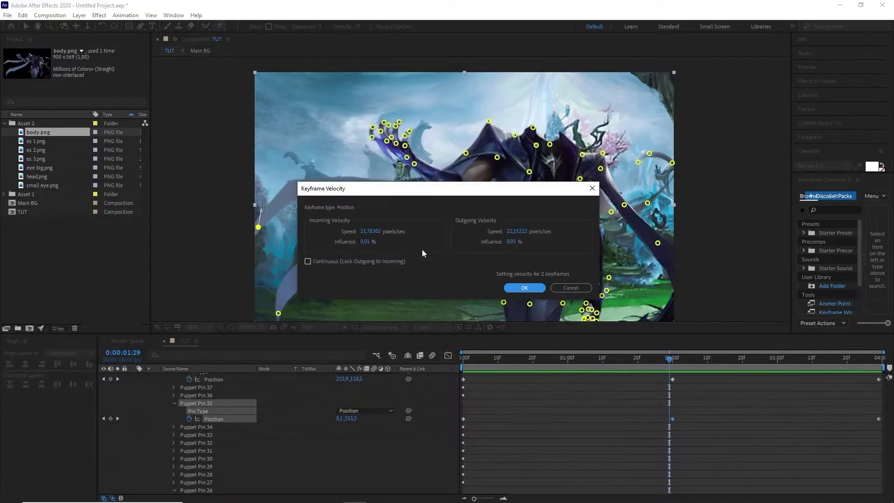
pyautogui.write('60')
pyautogui.press('Tab')
pyautogui.press('Return')
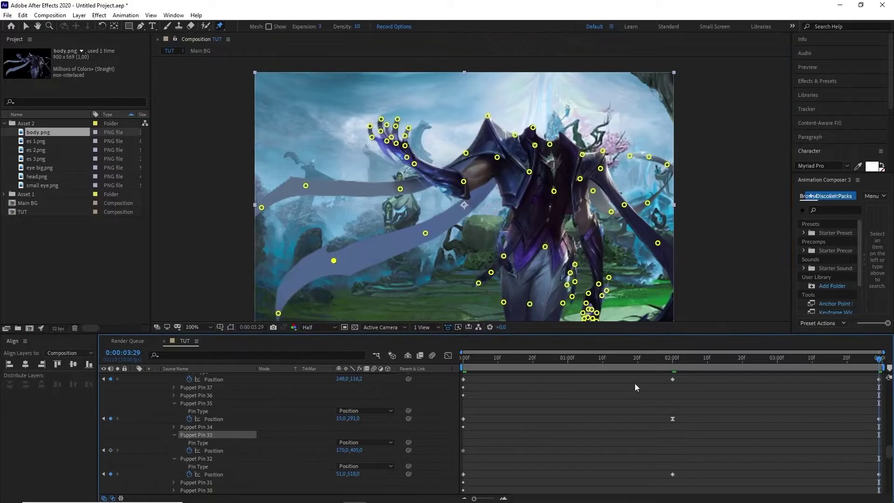
# Return Puppet Pin 33 to its start at 0:00:03:29 and loop the lower scarf's Puppet Pin 34 with a slight dip at 0:00:02:00.
pyautogui.hotkey('ctrl', 'v')
pyautogui.click(196, 426)
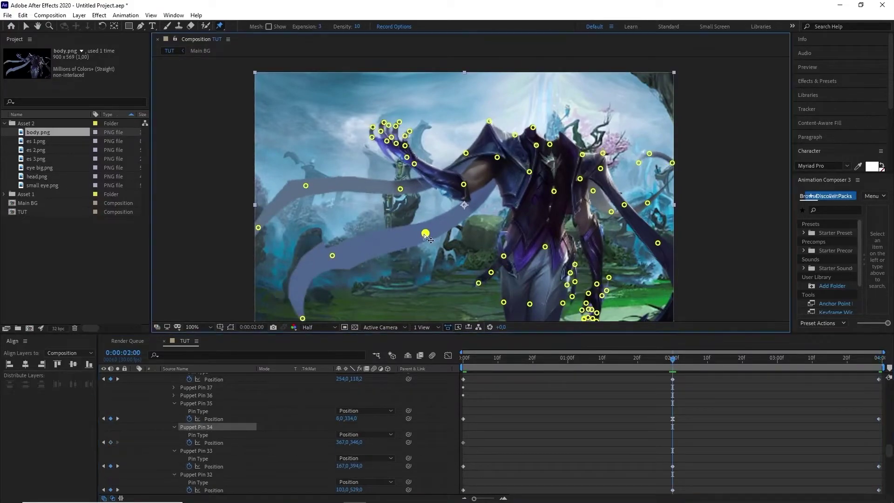
pyautogui.moveTo(425, 233); pyautogui.dragTo(426, 238)
pyautogui.click(463, 442)
pyautogui.hotkey('ctrl', 'v')
pyautogui.press('space')
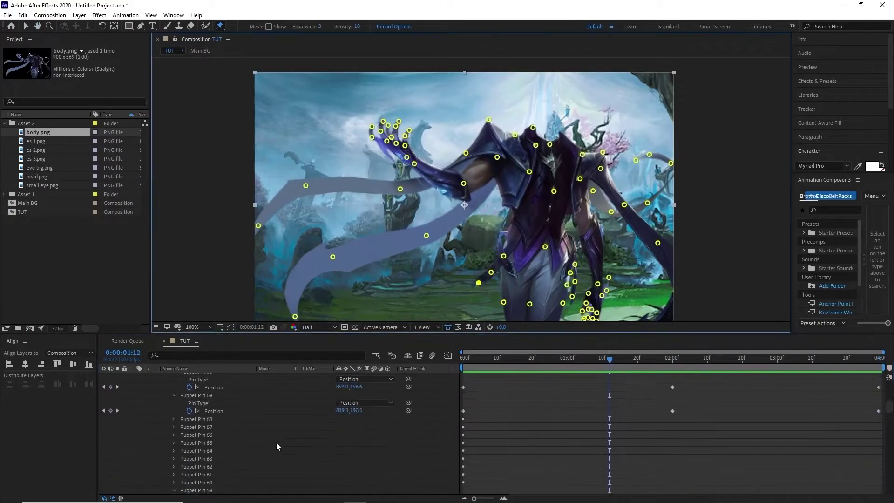
# Raise the tip pin of the small cloth tail beside the hip at 0:00:02:00 and return it to its start at 0:00:03:29.
pyautogui.click(671, 360)
pyautogui.scroll(2, 493, 198)
pyautogui.moveTo(492, 194); pyautogui.dragTo(514, 186)
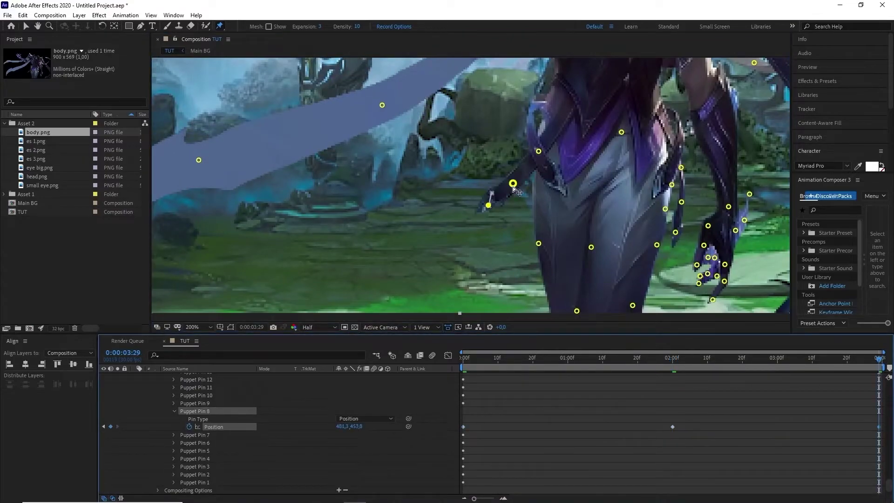
# Loop a new pin at the lowered arm's elbow with a slight shift at 0:00:02:00, and fit the whole composition in view.
pyautogui.press('space')
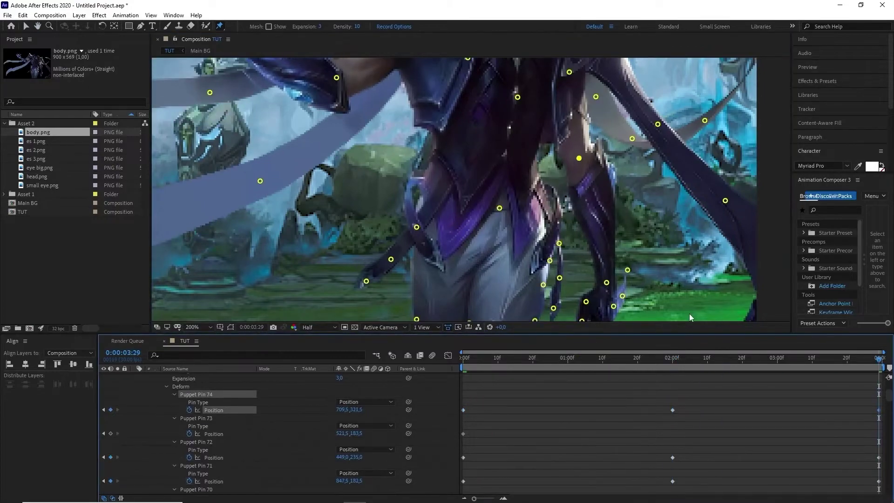
pyautogui.click(195, 327)
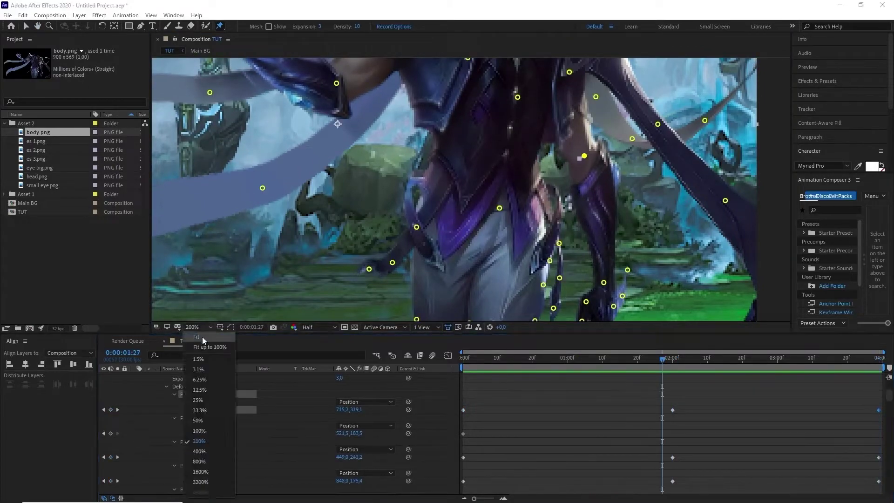
pyautogui.click(210, 342)
# Collapse the body.png layer and pre-compose it as Body.
pyautogui.scroll(5, 136, 375)
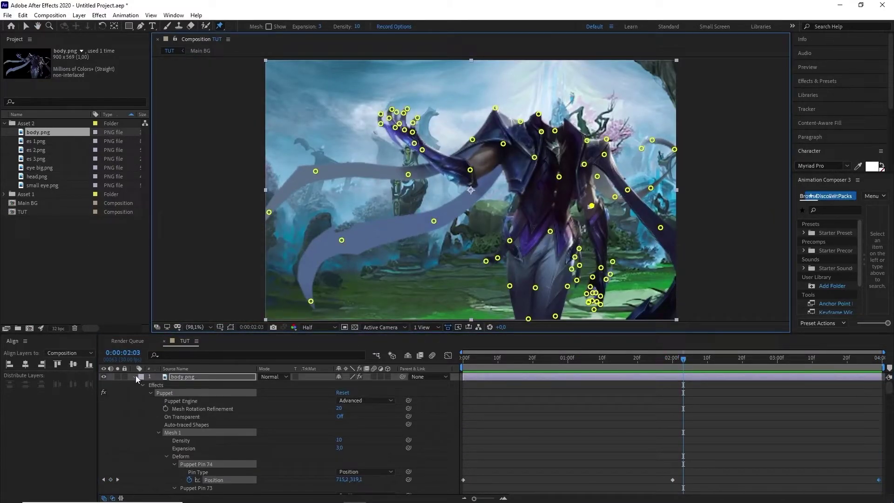
pyautogui.click(136, 375)
pyautogui.click(189, 375)
pyautogui.rightClick(191, 376)
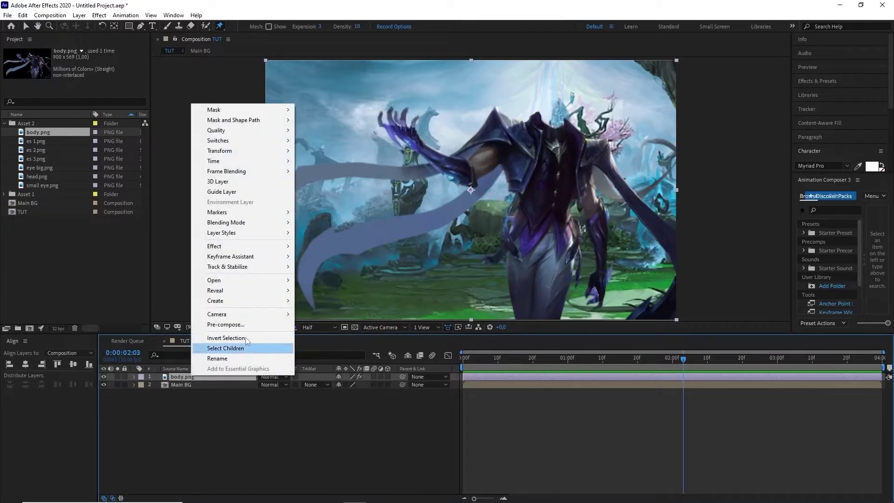
pyautogui.click(269, 321)
pyautogui.write('Body')
pyautogui.press('Return')
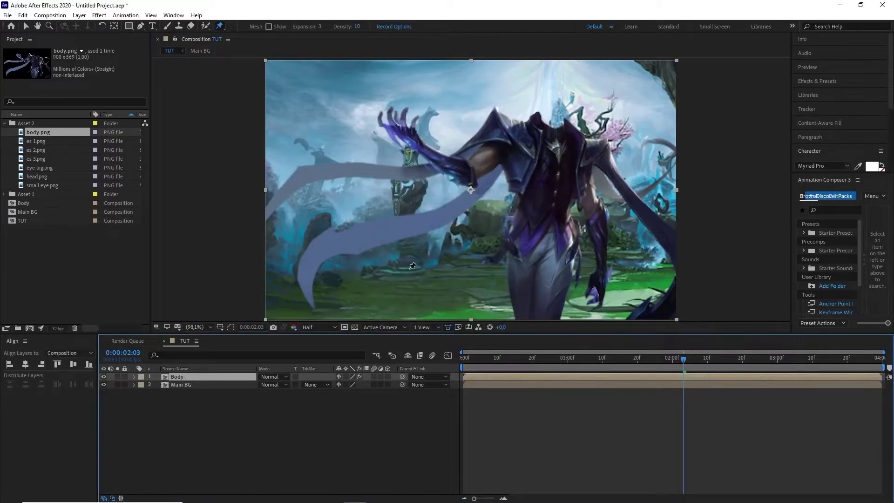
# Add head.png to the TUT composition as a layer above Body.
pyautogui.click(43, 175)
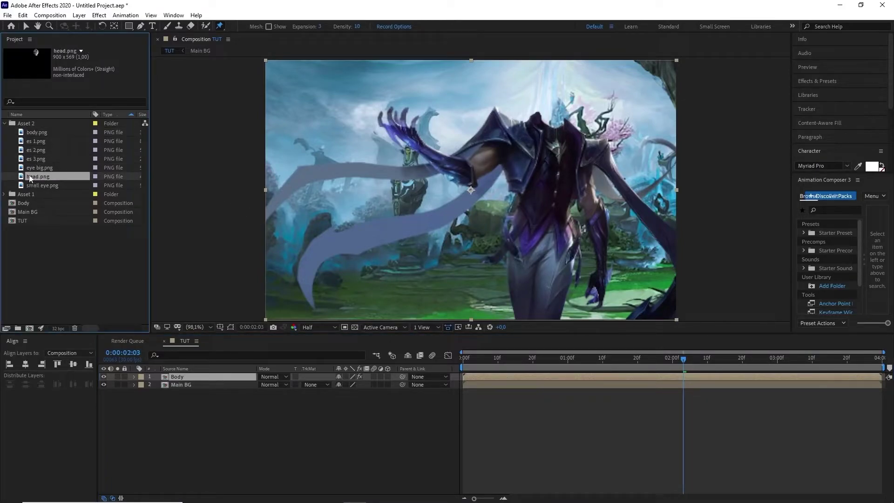
pyautogui.moveTo(143, 281); pyautogui.dragTo(96, 294)
pyautogui.moveTo(161, 359); pyautogui.dragTo(180, 375)
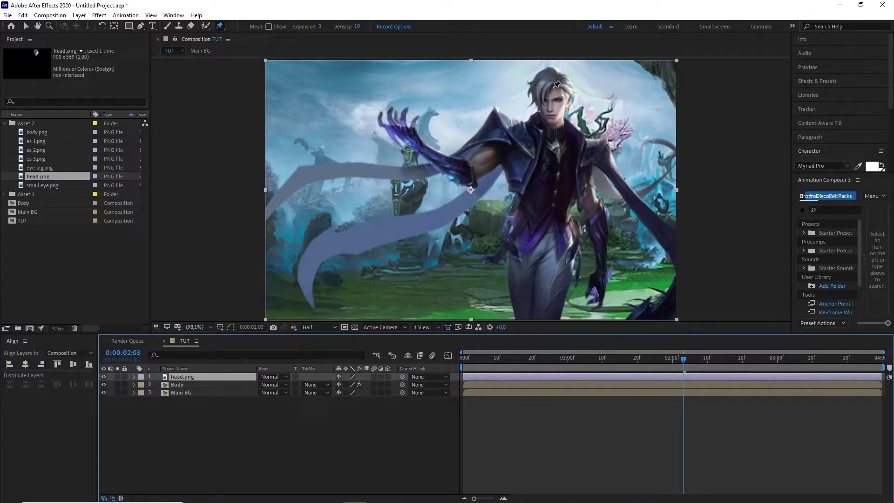
# Place the first puppet pin near the tip of the loose hair strand beside the character's face.
pyautogui.scroll(7, 566, 82)
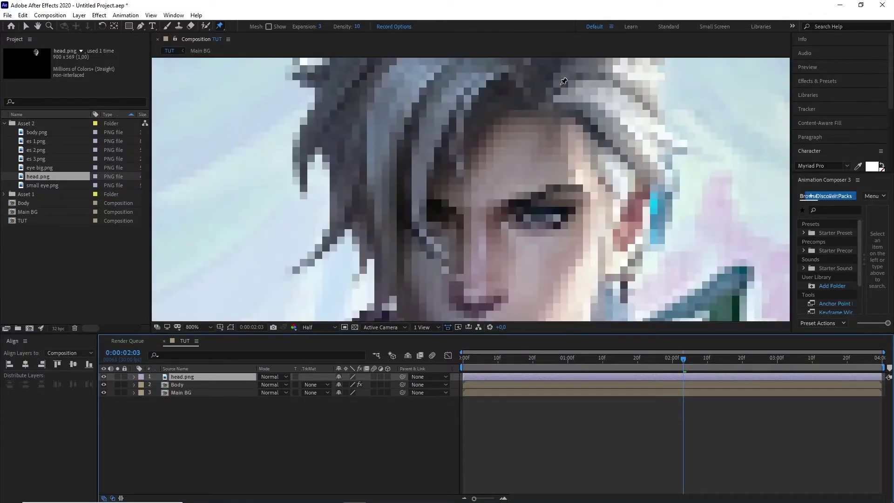
pyautogui.scroll(-3, 467, 174)
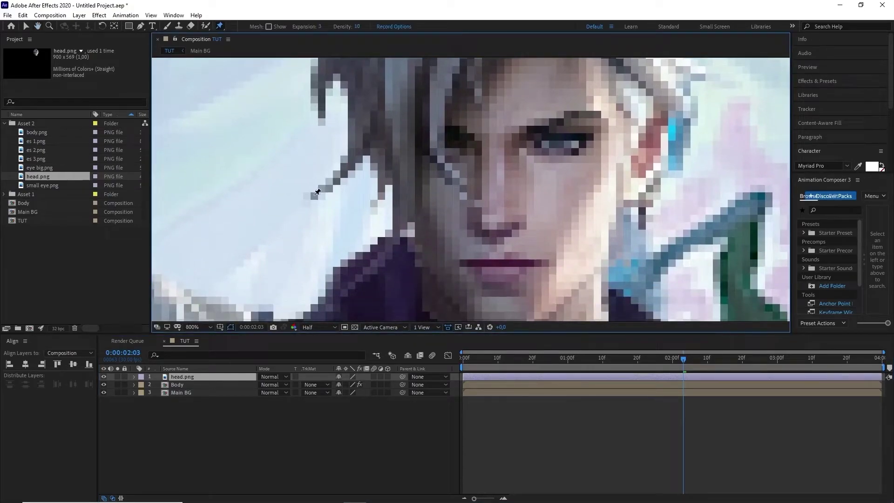
pyautogui.click(316, 193)
pyautogui.click(327, 190)
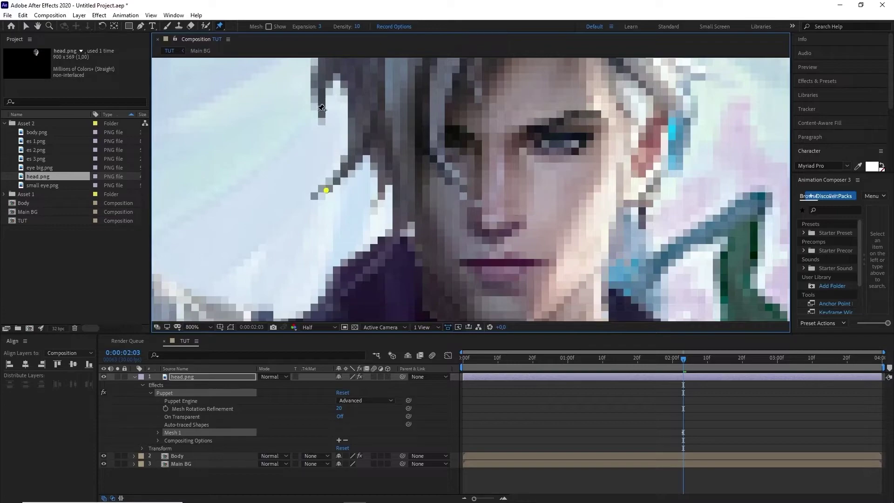
# Place more puppet pins on the hair strands, along the hair outline, and around the face and chin.
pyautogui.scroll(-2, 409, 192)
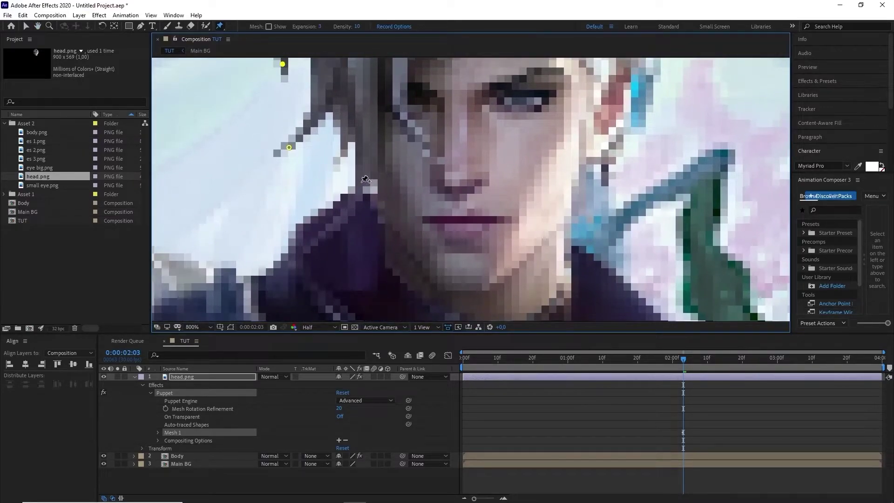
pyautogui.scroll(-6, 377, 177)
pyautogui.scroll(2, 377, 178)
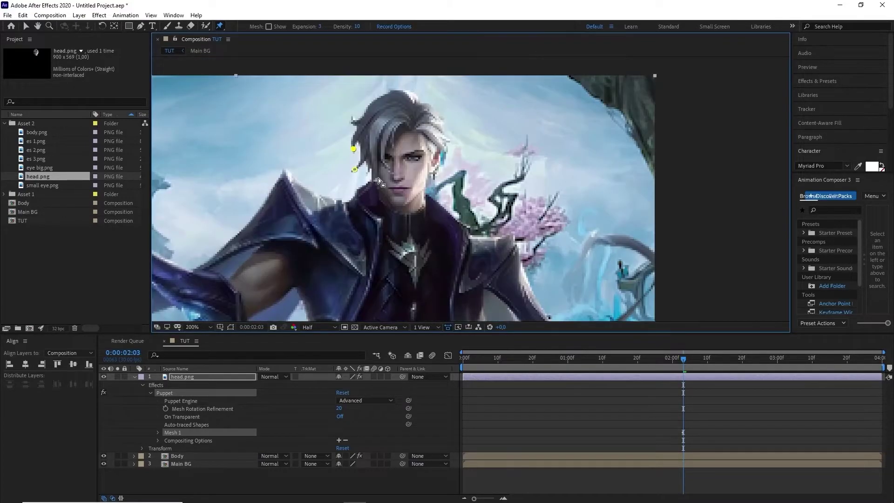
pyautogui.scroll(2, 387, 166)
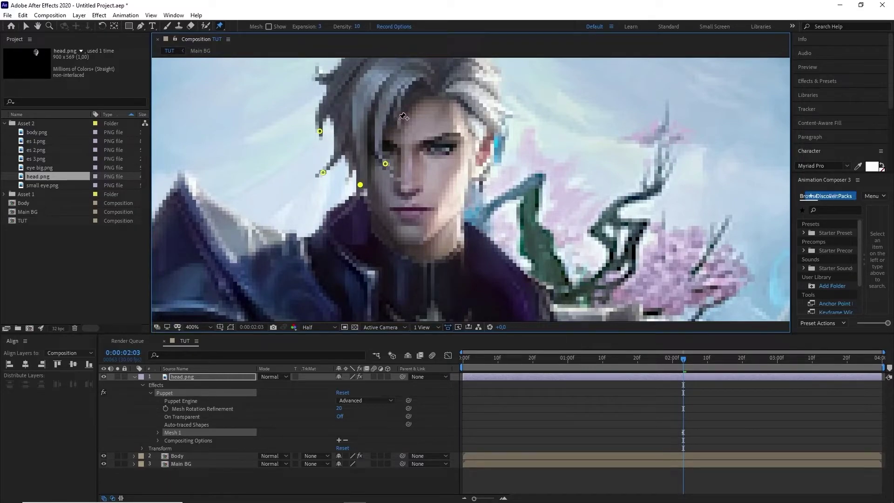
pyautogui.moveTo(457, 110); pyautogui.dragTo(432, 166)
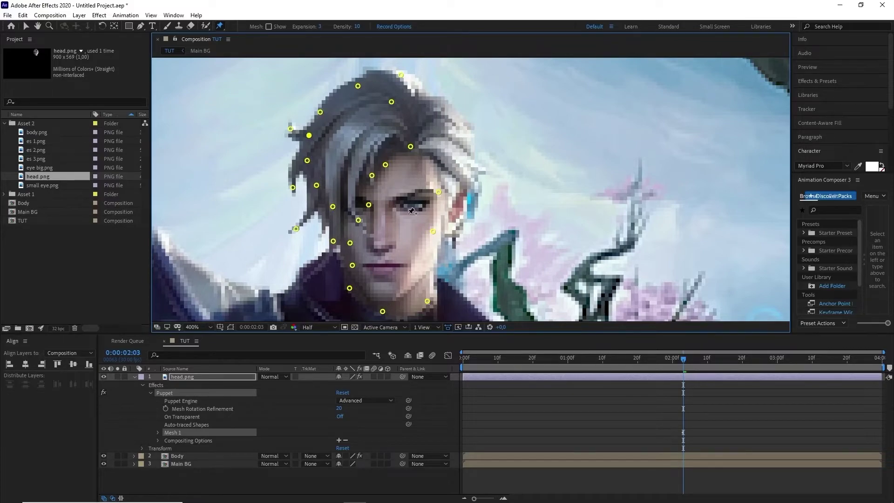
# Expand the head's upper puppet pins down to Puppet Pin 16 and move their position keyframes to the first frame.
pyautogui.click(158, 433)
pyautogui.click(175, 441)
pyautogui.scroll(-3, 175, 474)
pyautogui.scroll(-3, 174, 474)
pyautogui.moveTo(719, 387); pyautogui.dragTo(679, 462)
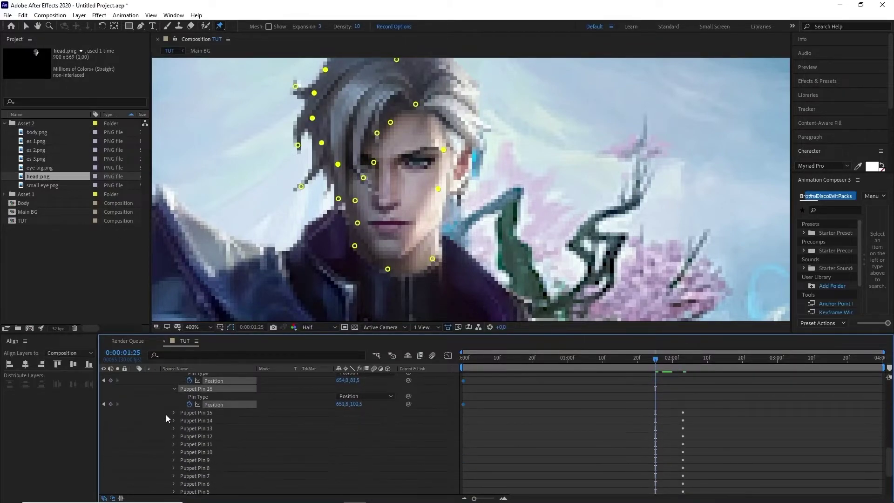
# Expand the head's remaining puppet pins down to Puppet Pin 1 and move their position keyframes to the first frame.
pyautogui.click(173, 444)
pyautogui.scroll(-1, 175, 457)
pyautogui.click(175, 457)
pyautogui.click(176, 472)
pyautogui.click(175, 474)
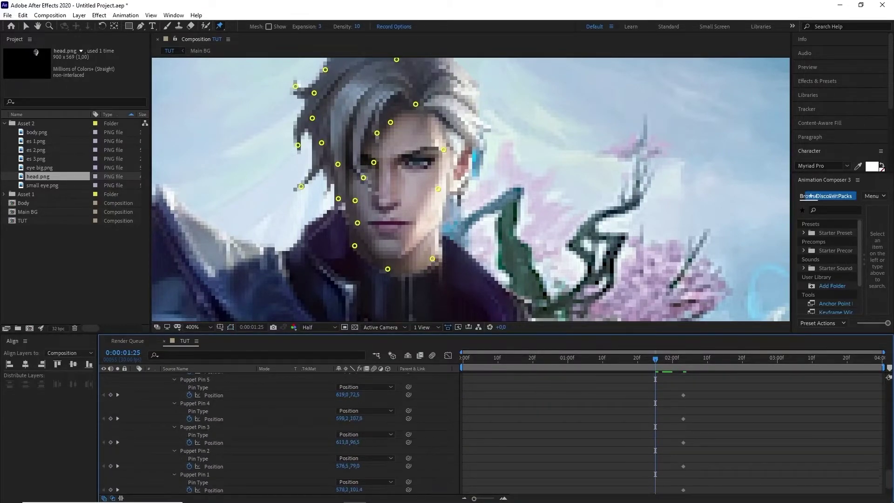
pyautogui.moveTo(713, 383); pyautogui.dragTo(691, 474)
# At 2 seconds, slightly shift the puppet pins along the outer hair tips of the head.
pyautogui.press('pagedown')
pyautogui.press('pagedown')
pyautogui.press('pagedown')
pyautogui.press('pagedown')
pyautogui.press('pagedown')
pyautogui.scroll(-1, 270, 441)
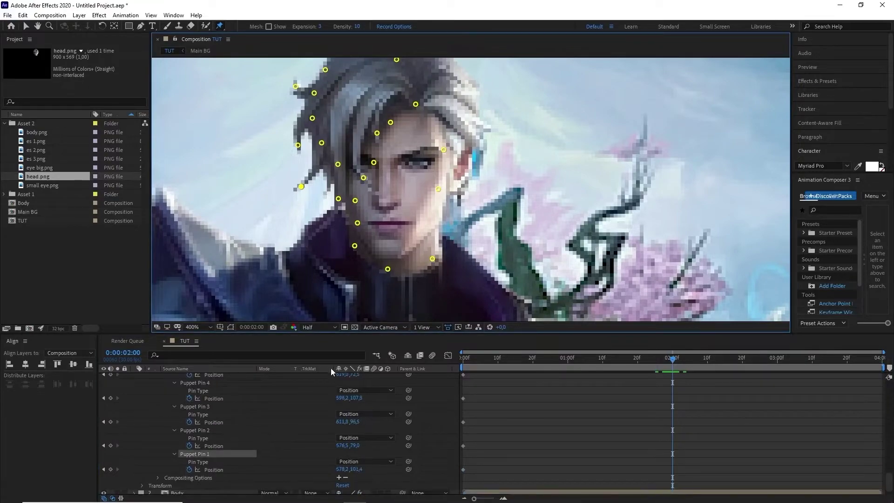
pyautogui.moveTo(298, 177)
pyautogui.mouseDown()
pyautogui.moveTo(288, 196)
pyautogui.moveTo(298, 177)
pyautogui.mouseUp()
pyautogui.moveTo(298, 145); pyautogui.dragTo(296, 146)
pyautogui.click(311, 117)
# Repeat the moved pins' starting keyframes on the last frame and shift the pins on the face-side hair strands at 2 seconds.
pyautogui.scroll(2, 244, 390)
pyautogui.click(245, 384)
pyautogui.press('End')
pyautogui.click(672, 359)
pyautogui.moveTo(338, 199); pyautogui.dragTo(369, 177)
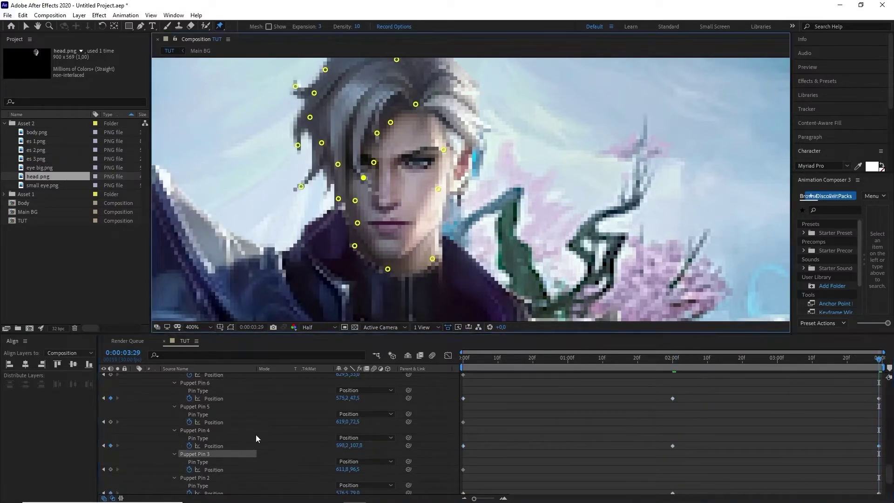
# Preview the head's puppet animation and collapse its layer properties.
pyautogui.press('space')
pyautogui.press('v')
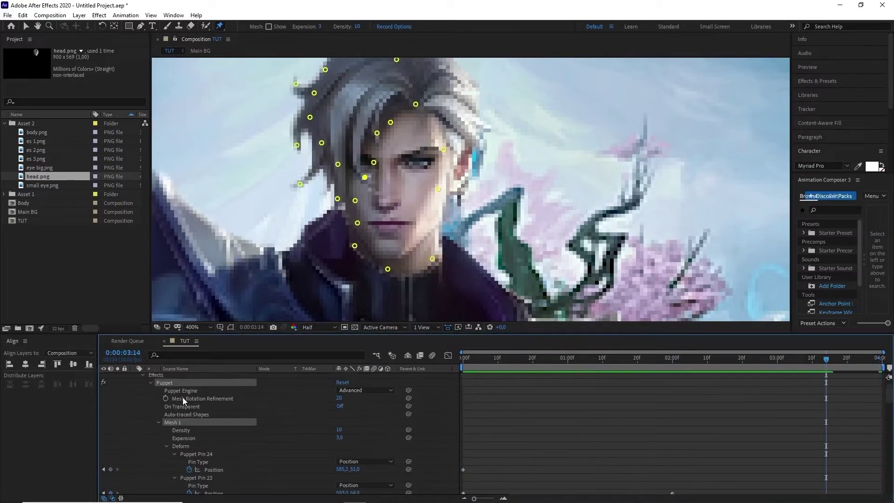
pyautogui.click(269, 404)
# Add small eye.png and eye big.png above head.png, with eye big.png as the topmost layer.
pyautogui.click(42, 185)
pyautogui.keyDown('ctrl'); pyautogui.click(53, 169); pyautogui.keyUp('ctrl')
pyautogui.moveTo(53, 169); pyautogui.dragTo(175, 378)
pyautogui.click(201, 377)
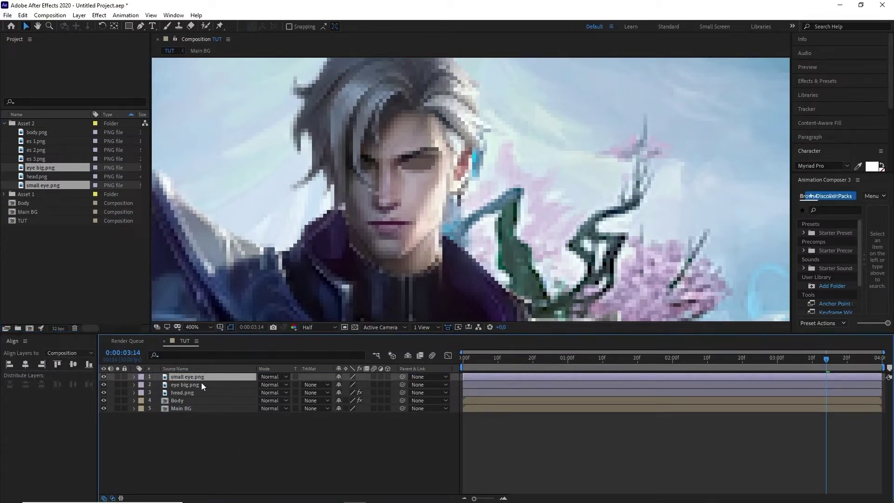
pyautogui.moveTo(177, 384); pyautogui.dragTo(194, 375)
# Create a rectangle shape layer over the larger eye and set eye big.png's track matte to Luma Inverted Matte "Mask 1".
pyautogui.click(215, 490)
pyautogui.click(131, 28)
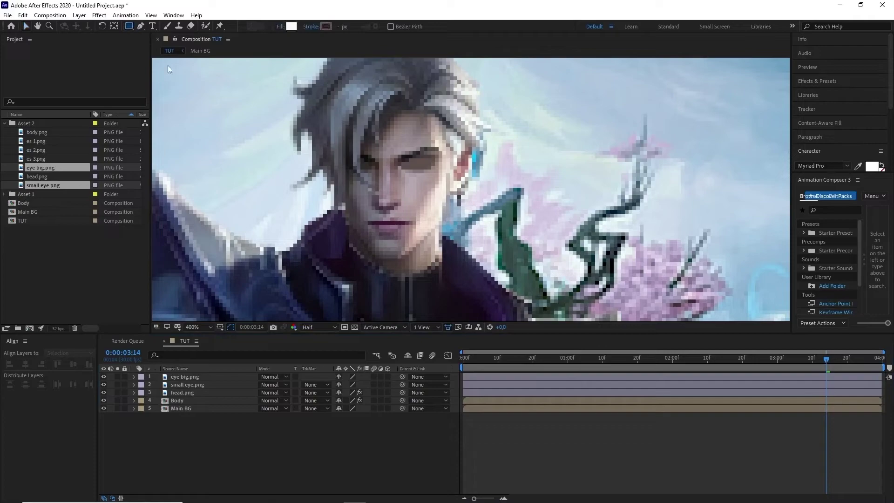
pyautogui.moveTo(395, 151); pyautogui.dragTo(435, 170)
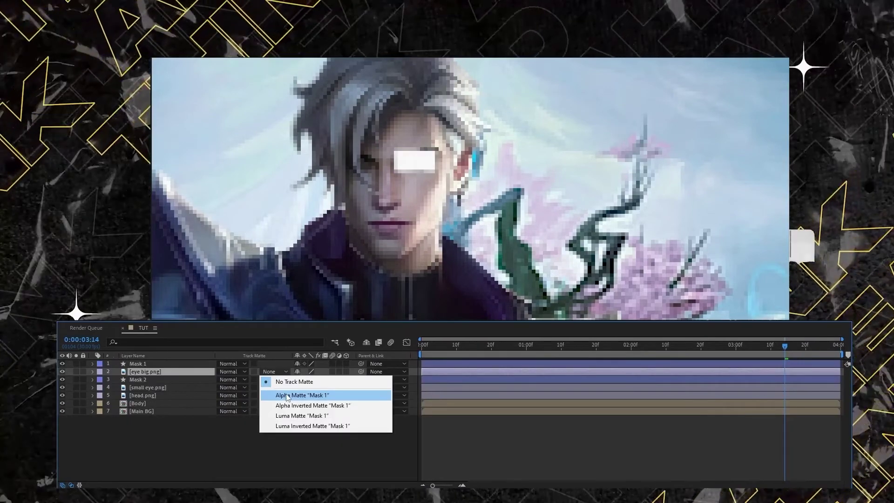
pyautogui.click(286, 396)
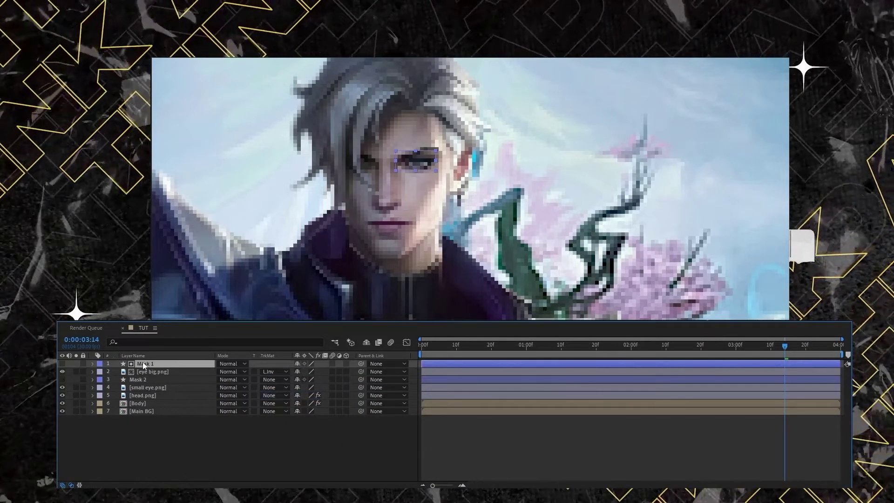
# Reveal Mask 1's Position and set a keyframe for it on the first frame.
pyautogui.click(138, 364)
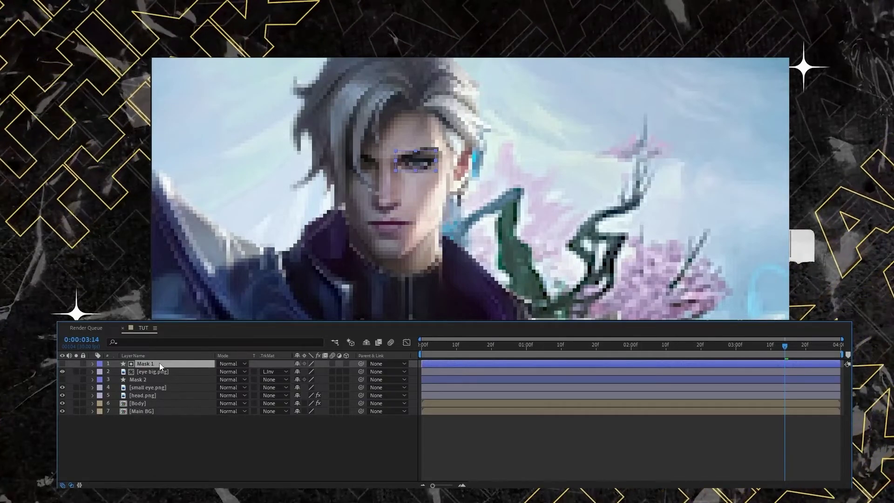
pyautogui.press('p')
pyautogui.moveTo(464, 348); pyautogui.dragTo(411, 349)
pyautogui.click(116, 371)
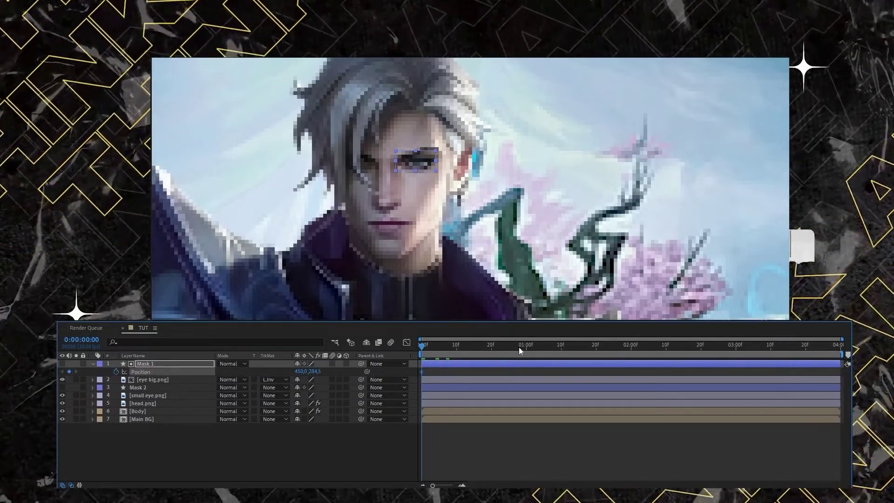
# Keyframe Mask 1's Y position at 301.5 on frame 4 and 283.5 on frame 8, and apply Easy Ease to the keyframes.
pyautogui.moveTo(577, 344); pyautogui.dragTo(631, 349)
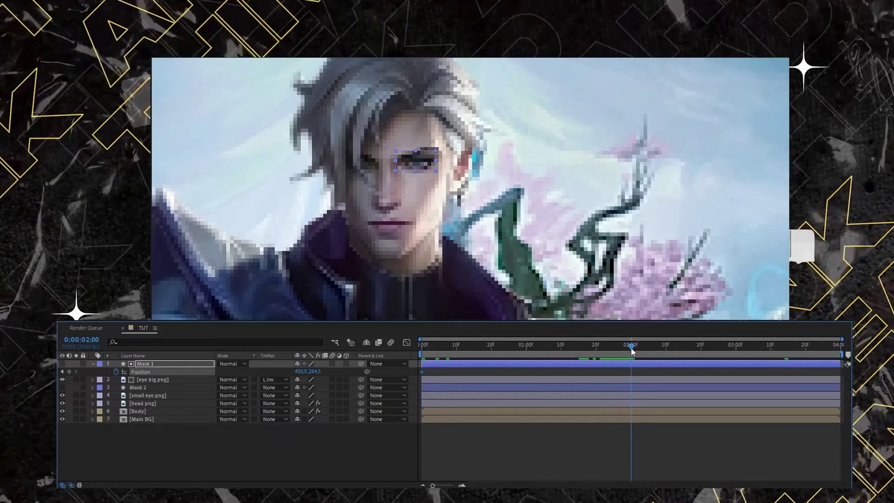
pyautogui.click(450, 348)
pyautogui.press('p')
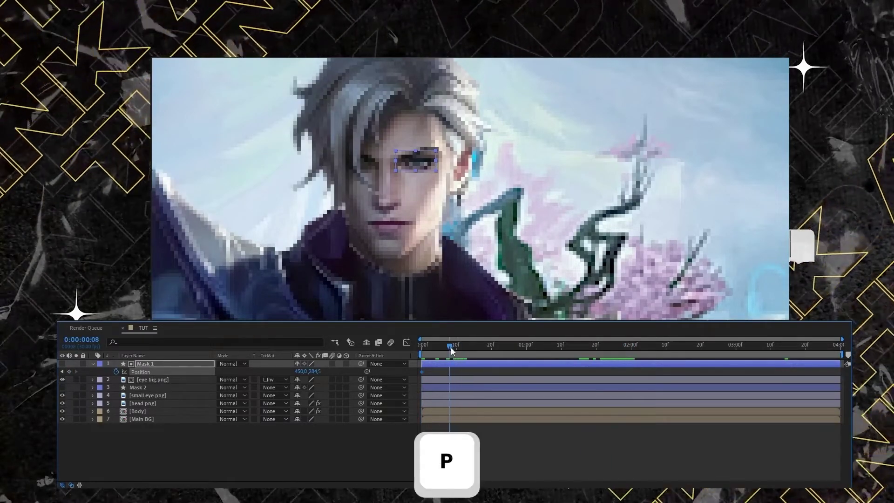
pyautogui.click(437, 354)
pyautogui.moveTo(437, 353)
pyautogui.mouseDown()
pyautogui.moveTo(426, 356)
pyautogui.moveTo(435, 361)
pyautogui.mouseUp()
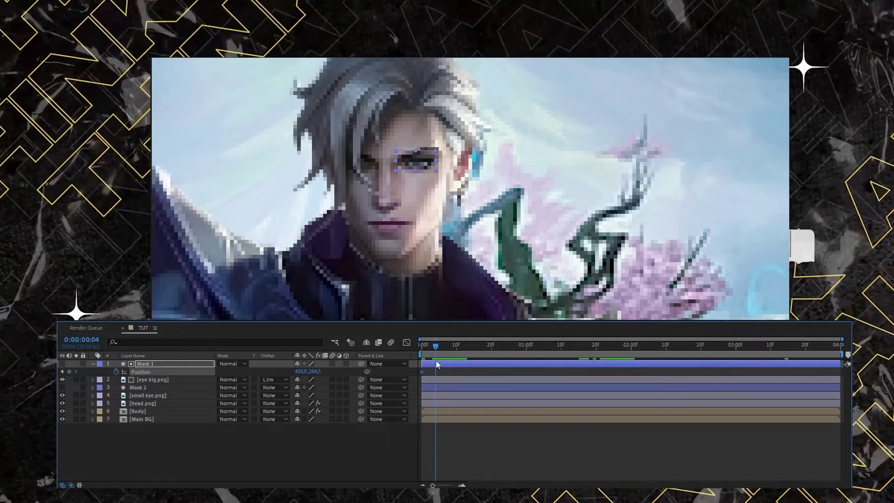
pyautogui.moveTo(317, 372); pyautogui.dragTo(328, 370)
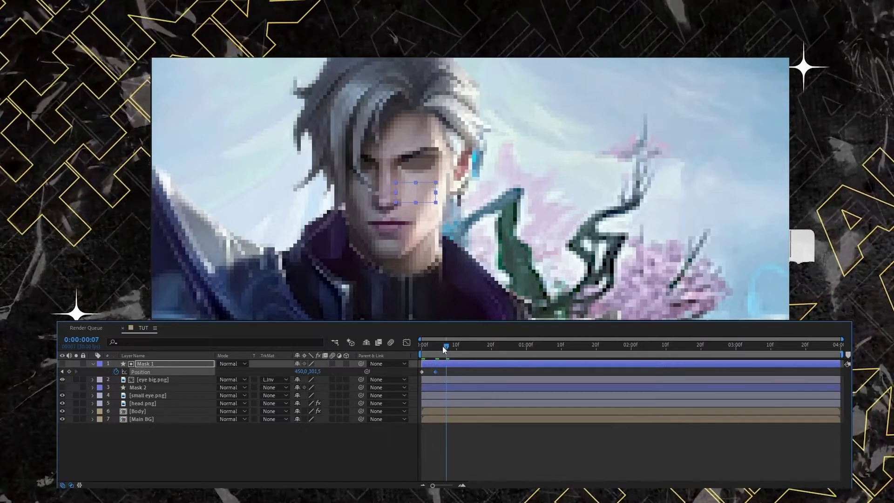
pyautogui.moveTo(318, 372); pyautogui.dragTo(312, 374)
pyautogui.moveTo(463, 368); pyautogui.dragTo(411, 353)
pyautogui.press('F9')
# Preview the blink and repeat Mask 1's three Position keyframes starting at 2 seconds.
pyautogui.press('space')
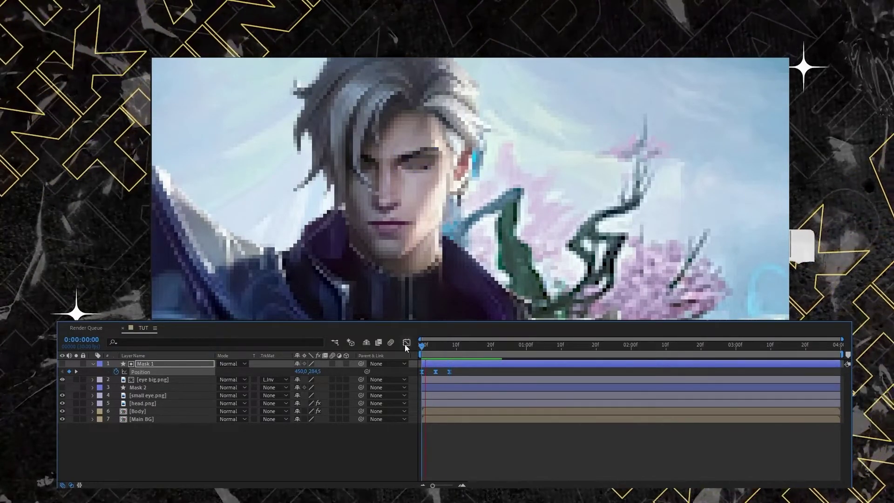
pyautogui.press('space')
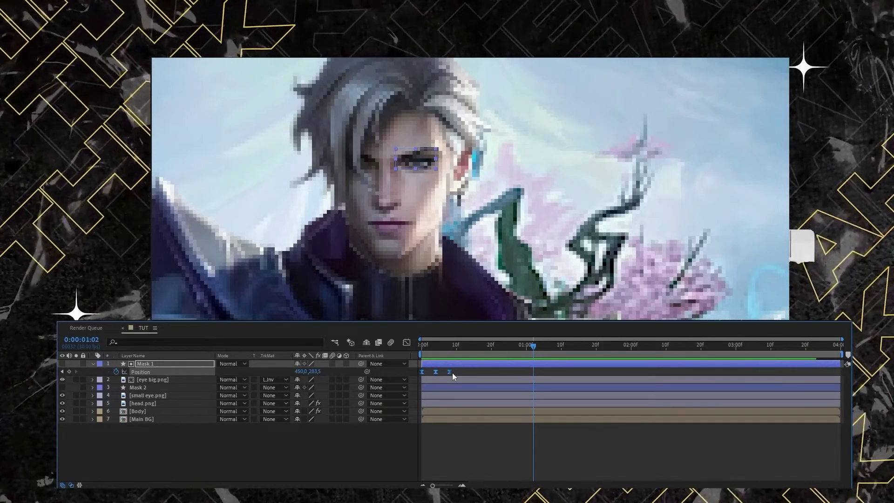
pyautogui.moveTo(539, 345); pyautogui.dragTo(589, 350)
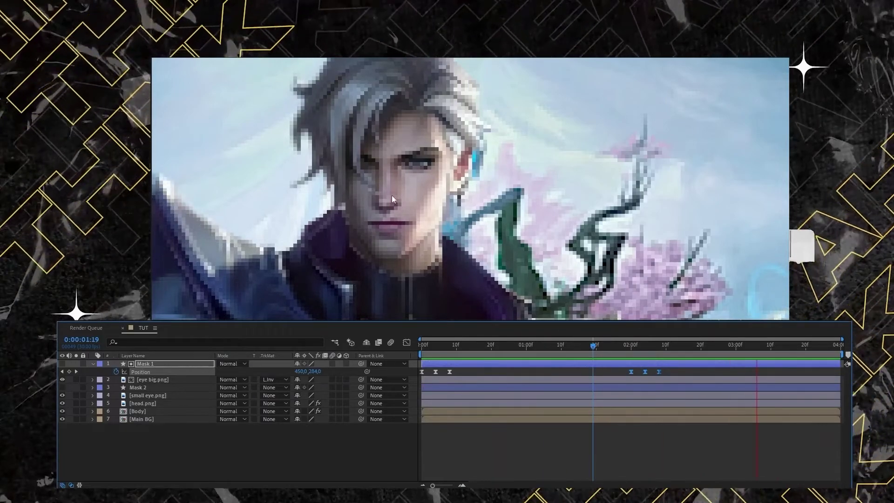
# Set small eye.png's track matte to Alpha Matte "Mask 2" and reveal Mask 2's Position at the first frame.
pyautogui.click(169, 387)
pyautogui.click(183, 395)
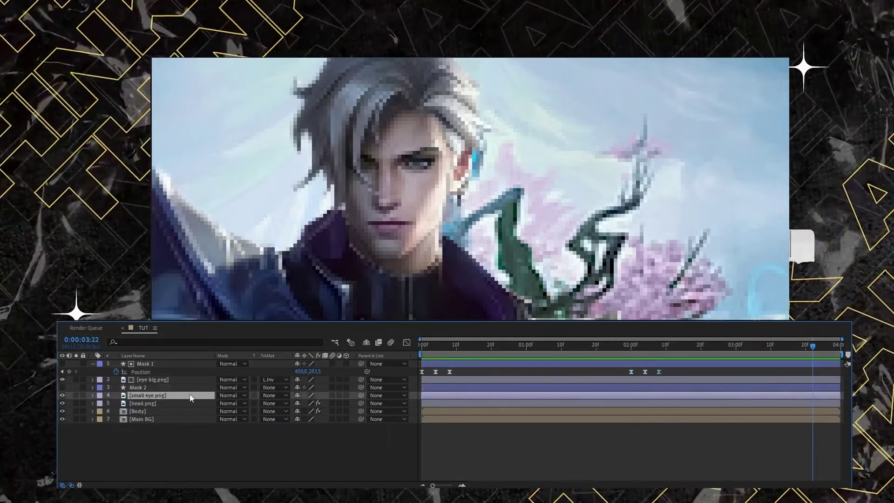
pyautogui.click(288, 394)
pyautogui.click(289, 419)
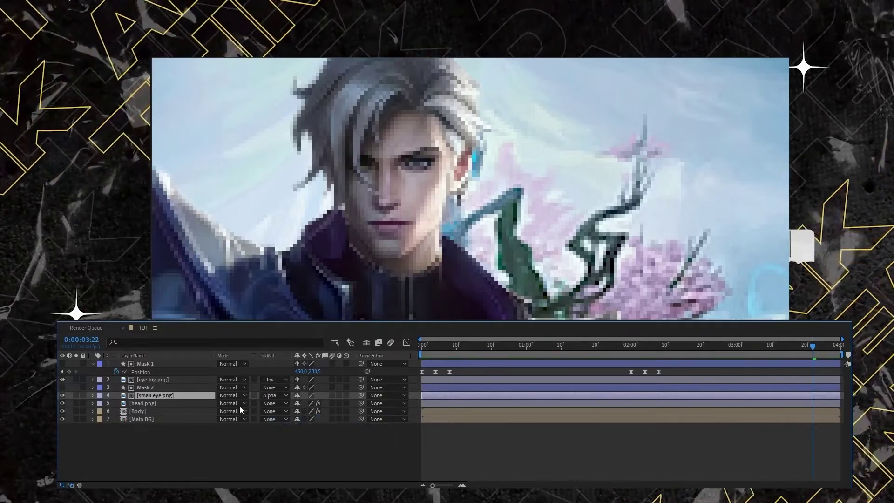
pyautogui.click(162, 387)
pyautogui.press('p')
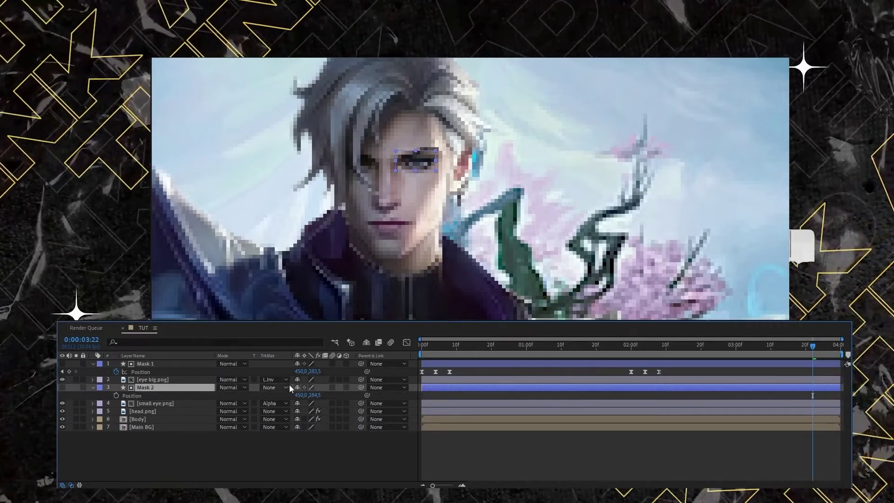
pyautogui.moveTo(428, 344); pyautogui.dragTo(414, 355)
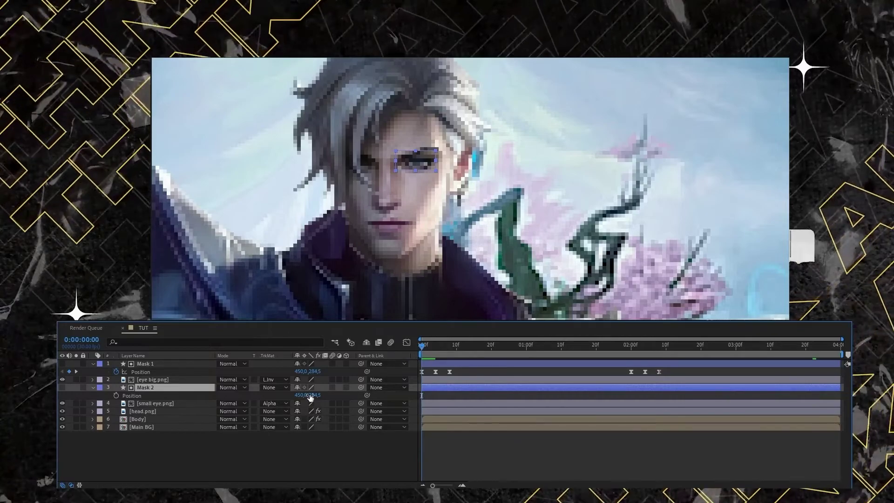
pyautogui.click(116, 395)
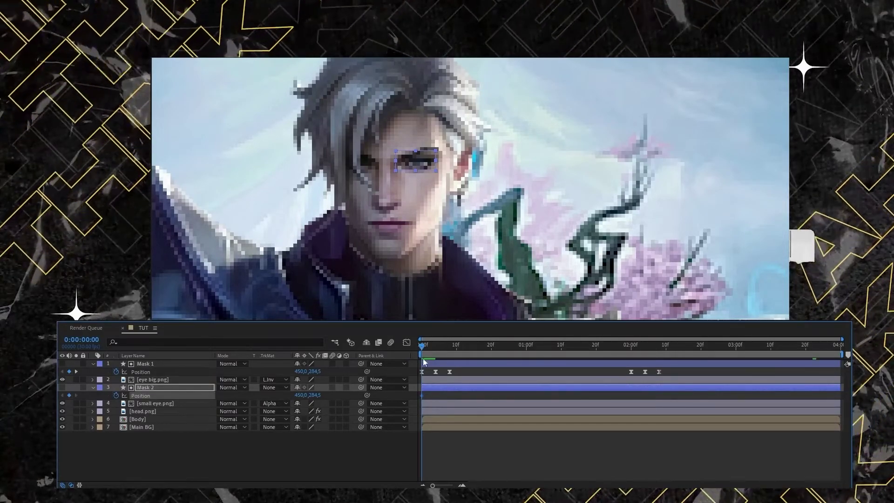
pyautogui.moveTo(426, 347); pyautogui.dragTo(434, 350)
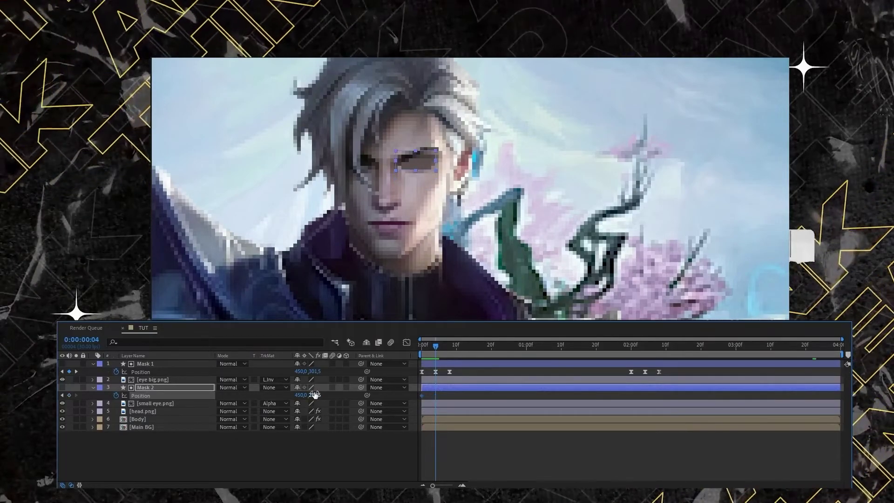
pyautogui.hotkey('ctrl', 'z')
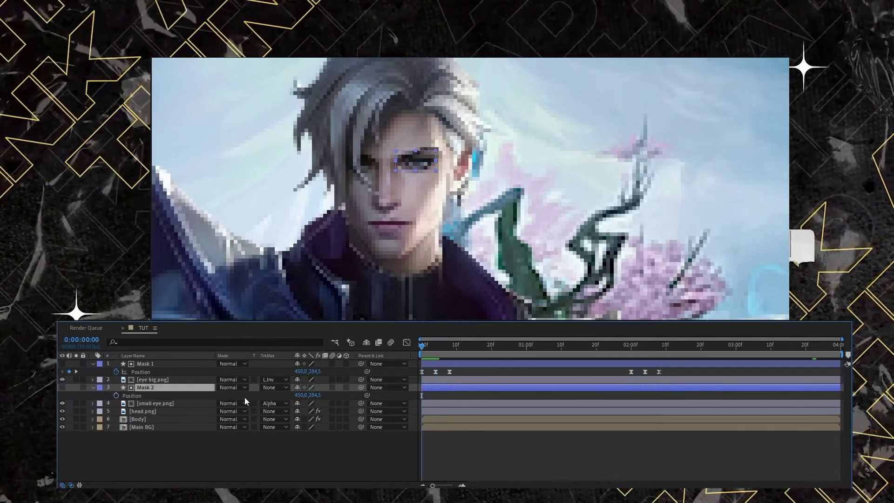
# Move Mask 2 over the smaller eye at X position 423 and keyframe its Position on the first frame.
pyautogui.moveTo(310, 395); pyautogui.dragTo(290, 395)
pyautogui.hotkey('ctrl', 'z')
pyautogui.hotkey('ctrl', 'z')
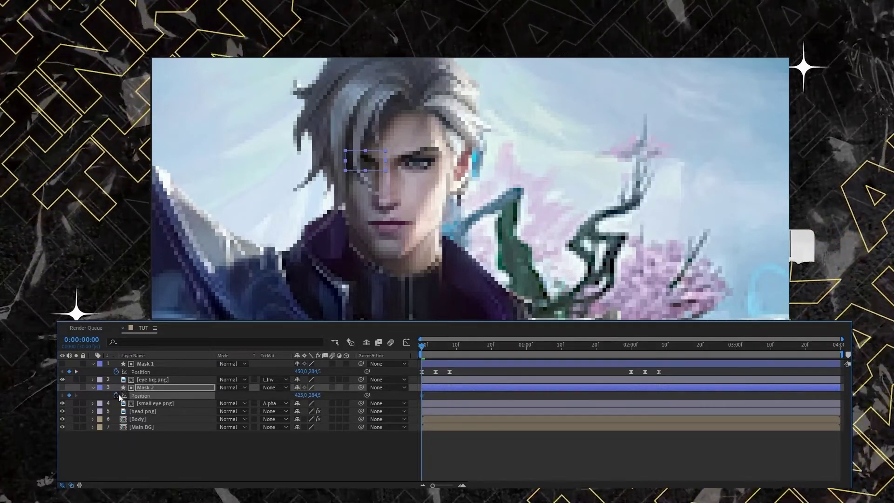
# Keyframe Mask 2's Y position at 297.5 on frame 4 and 276.5 on frame 8, and repeat the eased keyframes at 2 seconds.
pyautogui.moveTo(427, 348); pyautogui.dragTo(434, 349)
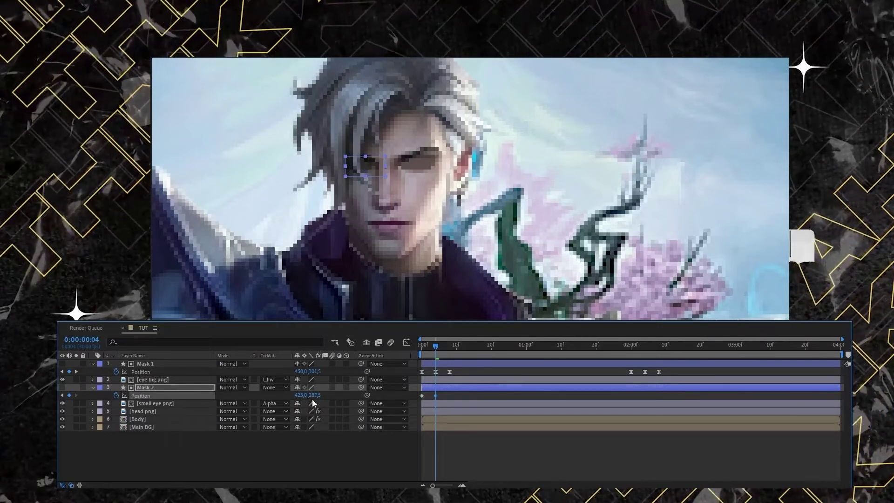
pyautogui.moveTo(429, 346); pyautogui.dragTo(418, 350)
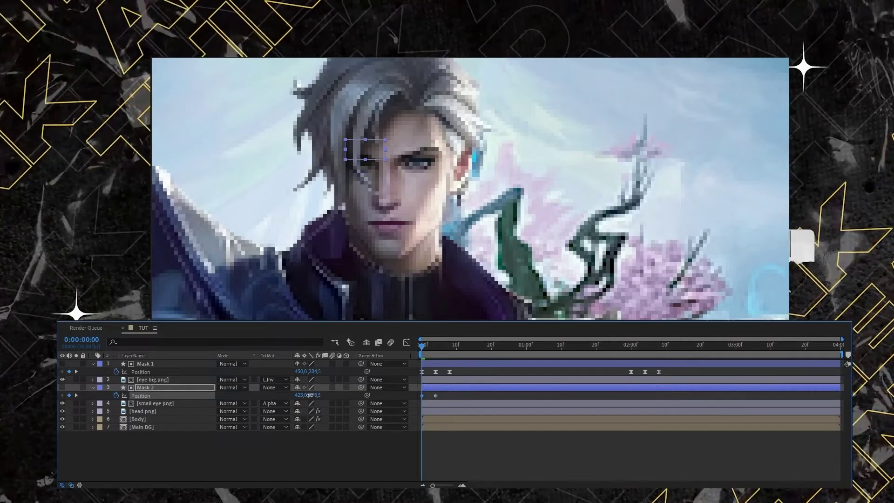
pyautogui.moveTo(439, 352); pyautogui.dragTo(448, 350)
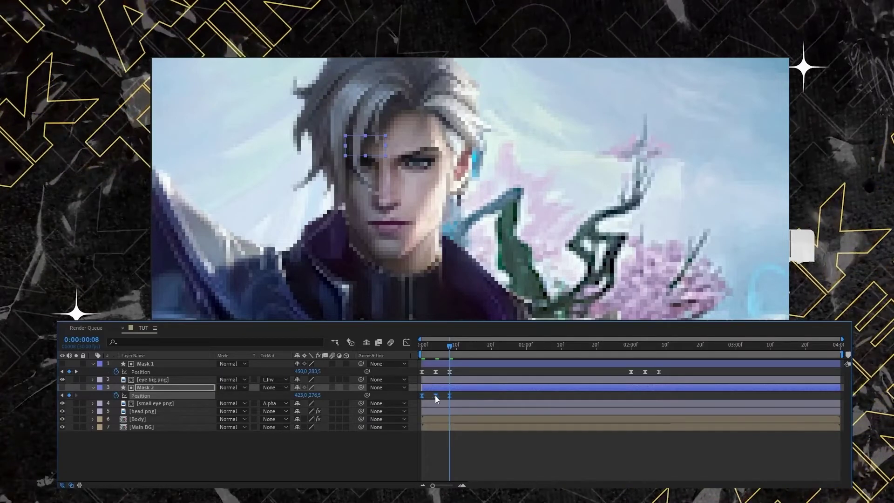
pyautogui.click(630, 349)
pyautogui.press('space')
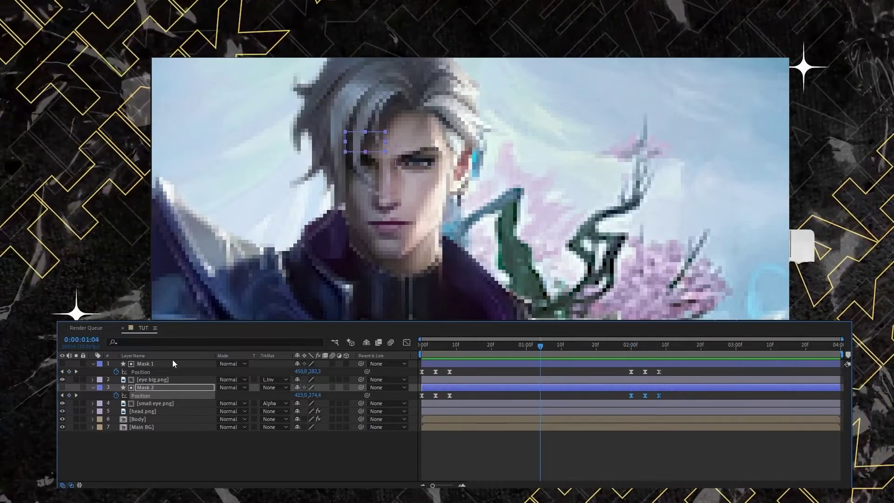
# Pre-compose Mask 1, eye big.png, Mask 2 and small eye.png into a composition named "Kedipan mata".
pyautogui.click(149, 364)
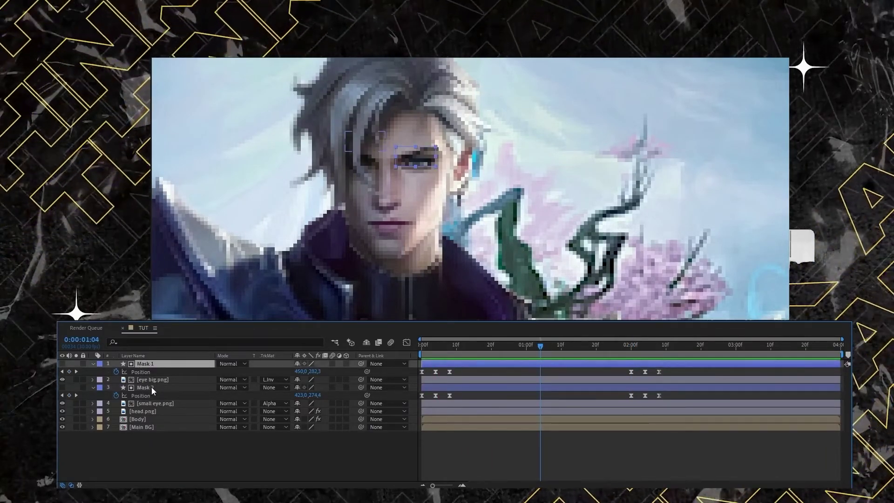
pyautogui.keyDown('shift'); pyautogui.click(157, 388); pyautogui.keyUp('shift')
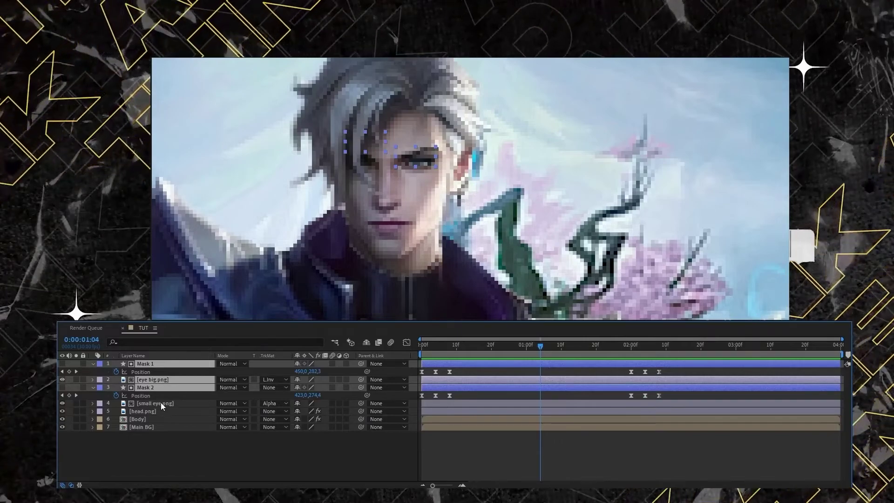
pyautogui.keyDown('shift'); pyautogui.click(160, 403); pyautogui.keyUp('shift')
pyautogui.rightClick(171, 379)
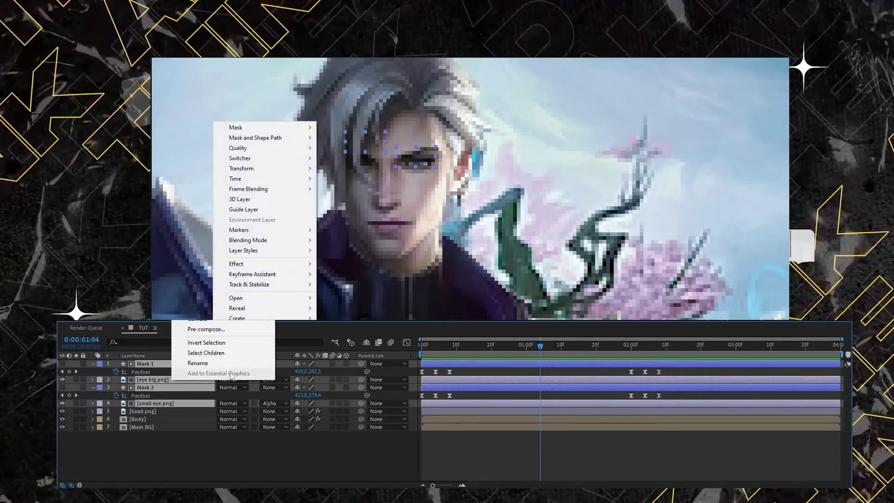
pyautogui.click(234, 330)
pyautogui.write('Kedipan ma')
pyautogui.press('Return')
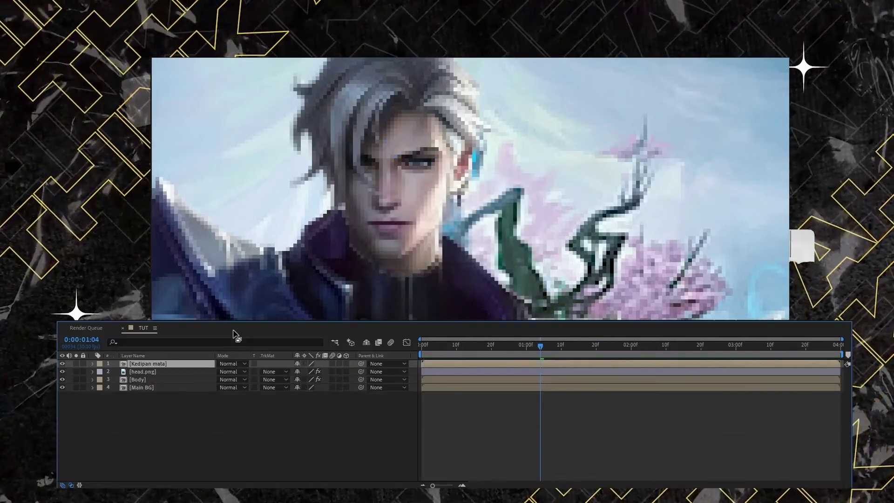
# Pre-compose the head.png layer as "Head", leaving all attributes in TUT.
pyautogui.click(131, 371)
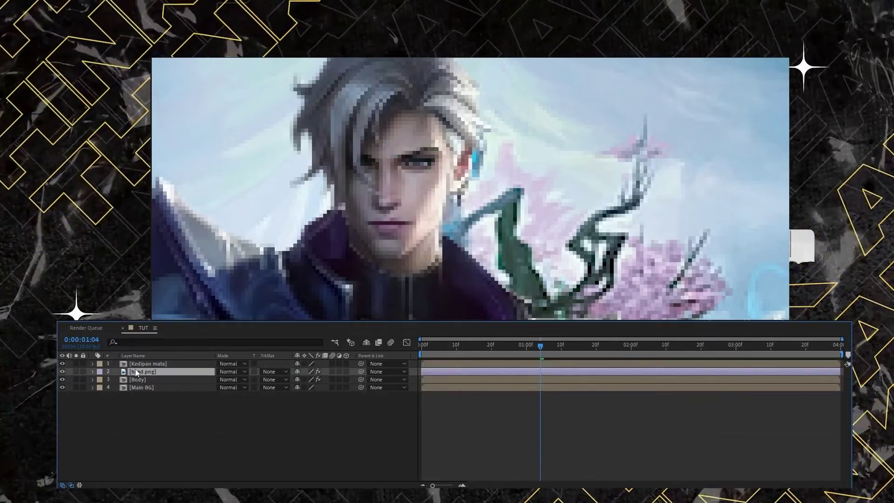
pyautogui.rightClick(133, 372)
pyautogui.click(188, 321)
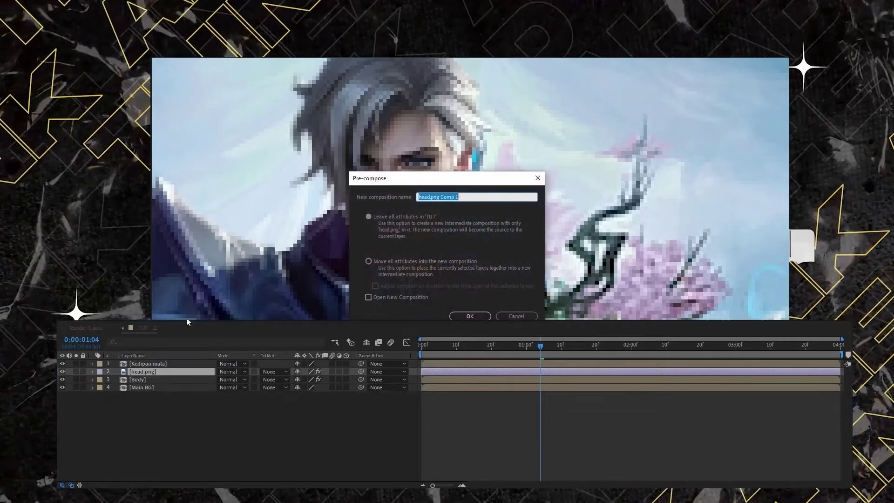
pyautogui.write('Head')
pyautogui.press('Return')
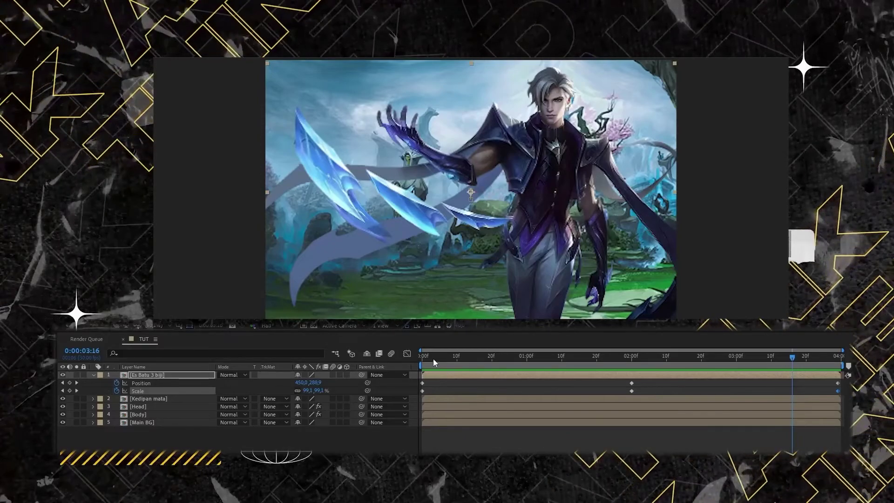
# Review the Es Batu 3 biji layer's Position and Scale animation at the first frame and 2 seconds, and play it from the start.
pyautogui.moveTo(432, 358); pyautogui.dragTo(410, 367)
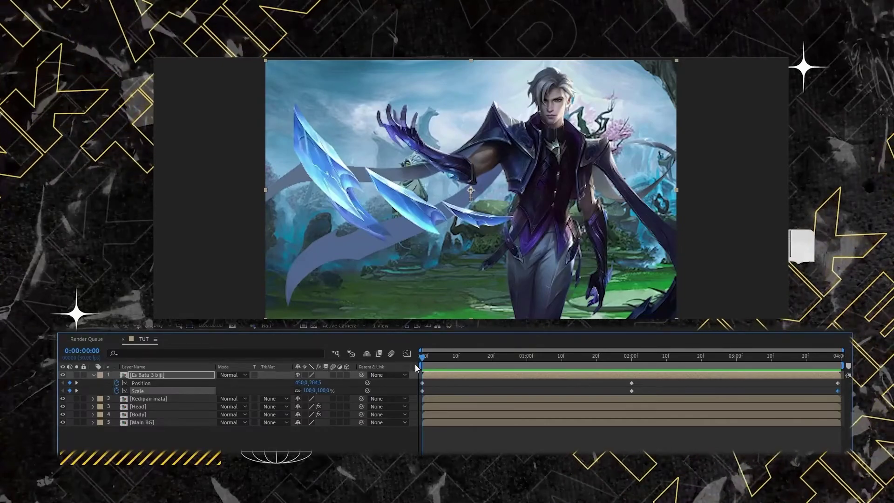
pyautogui.click(437, 356)
pyautogui.moveTo(438, 356); pyautogui.dragTo(632, 380)
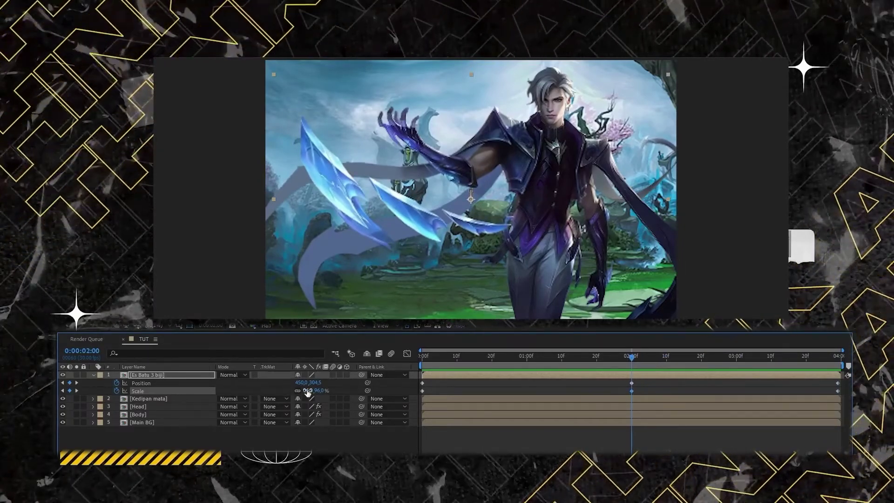
pyautogui.click(425, 363)
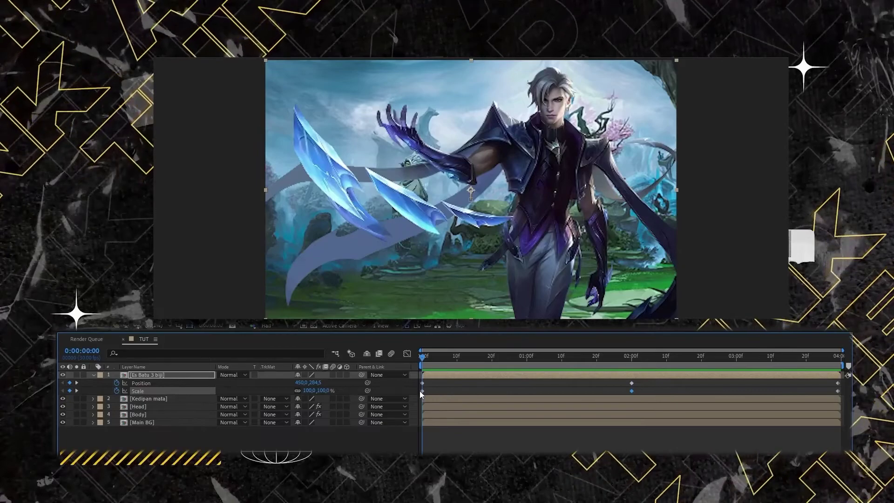
pyautogui.press('space')
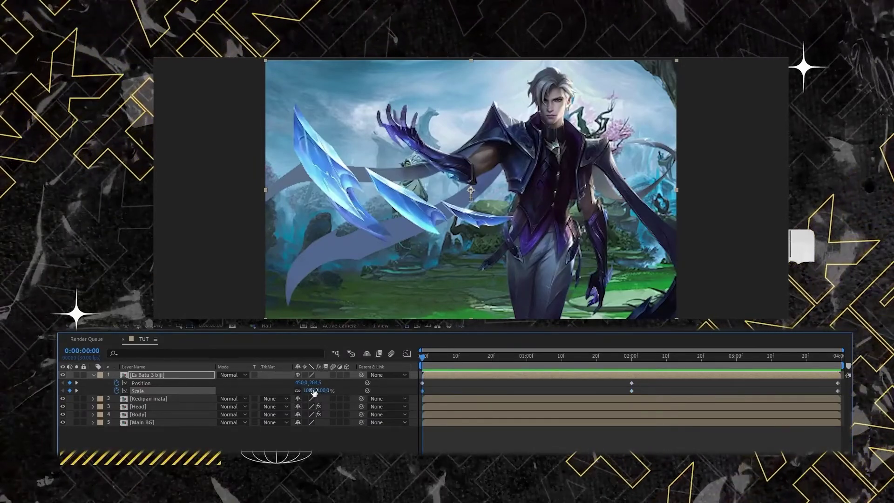